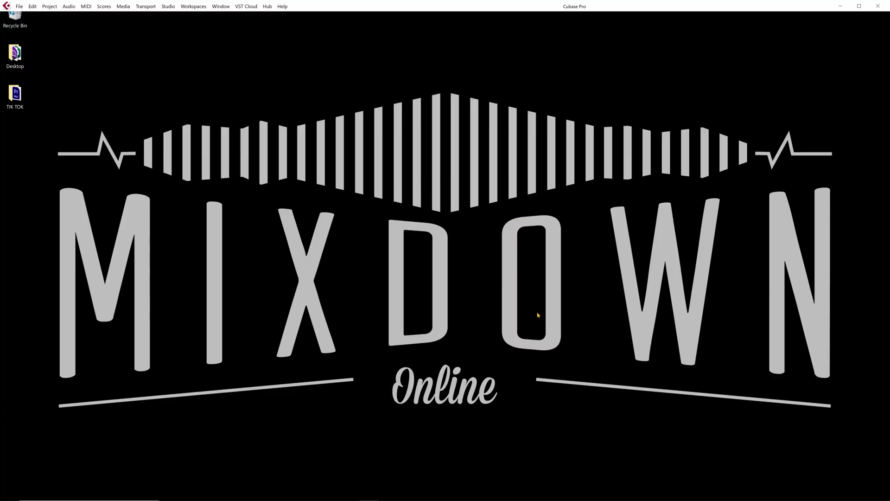
Create a new project from the Mix Template Fev-2021 template in the MIX YT folder of A Clever Decent Clock
click(19, 6)
click(32, 15)
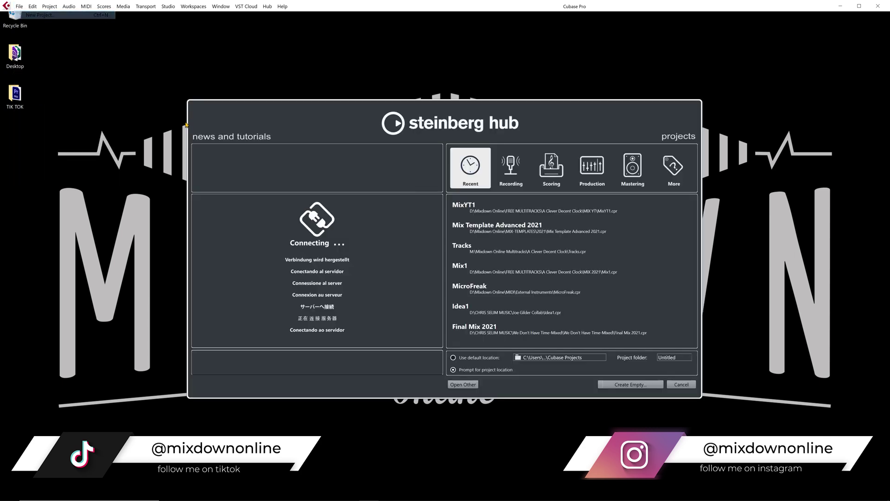
click(678, 172)
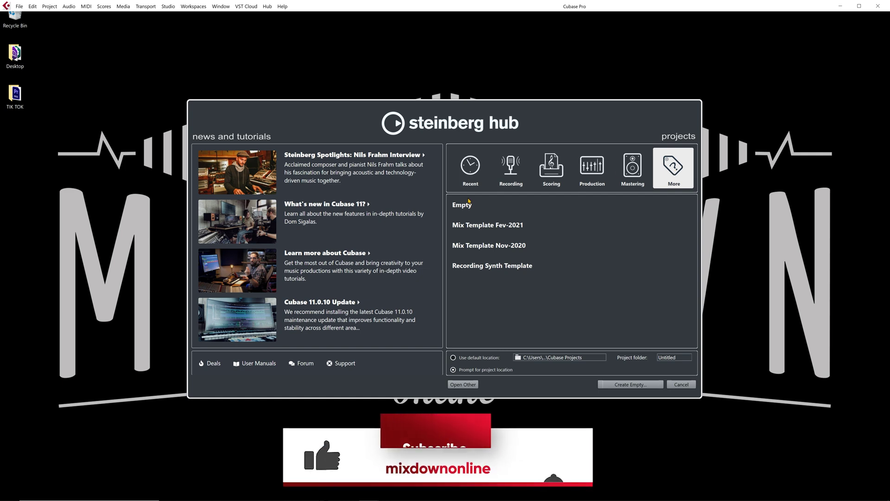
click(511, 228)
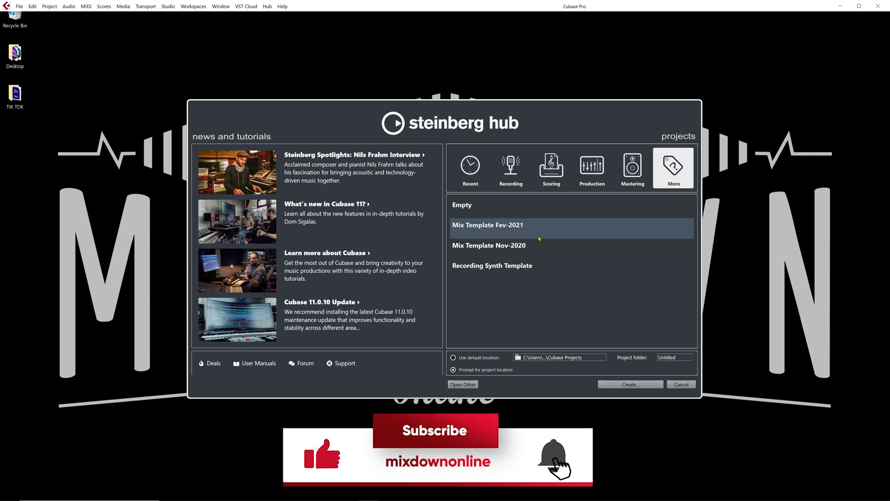
click(631, 384)
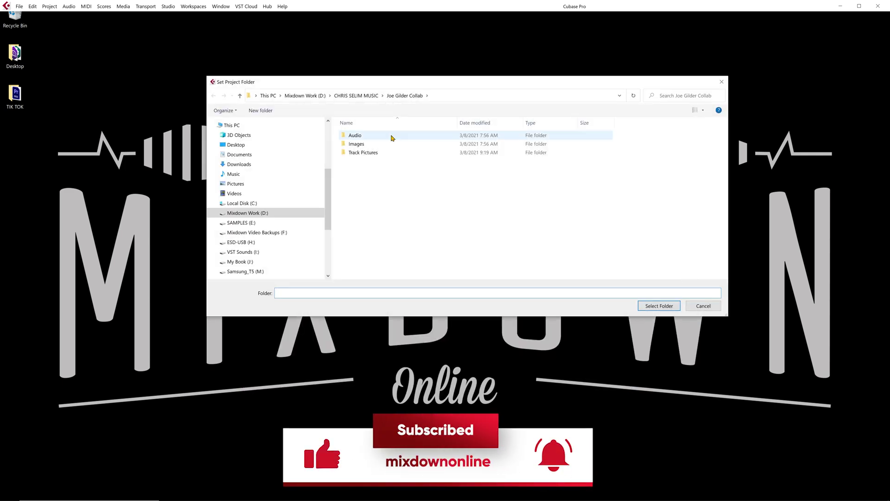
double_click(365, 171)
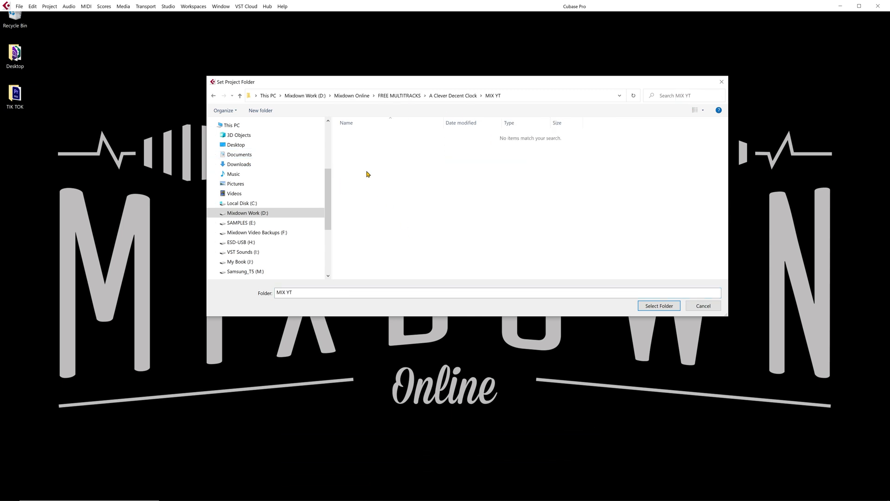
click(654, 308)
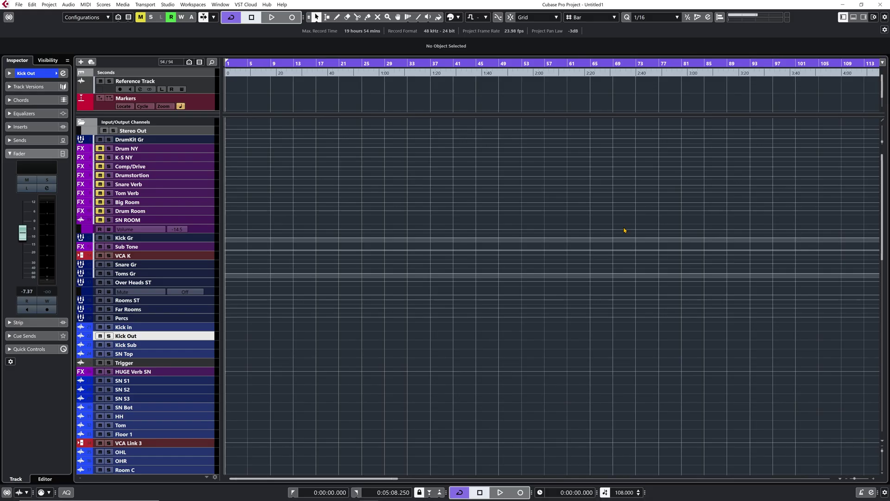
Examine the template's full track list and its channels, inserts and faders in the MixConsole
scroll(428, 201, down, 15)
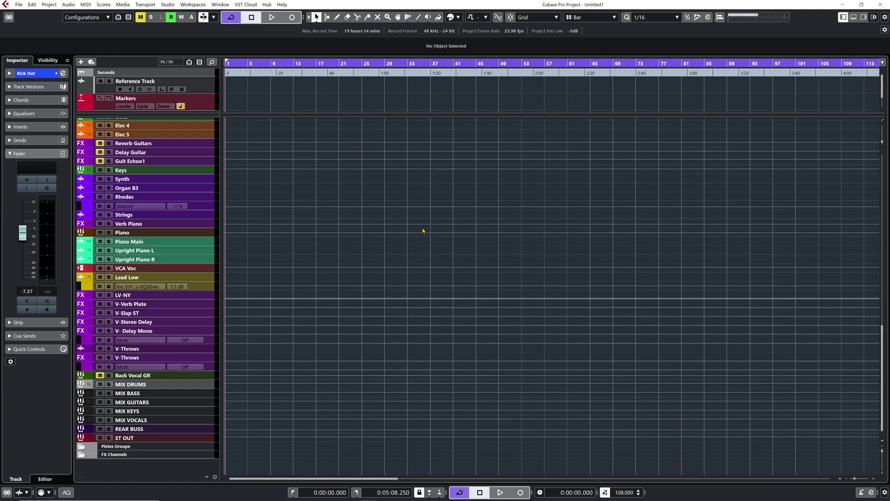
scroll(423, 231, up, 15)
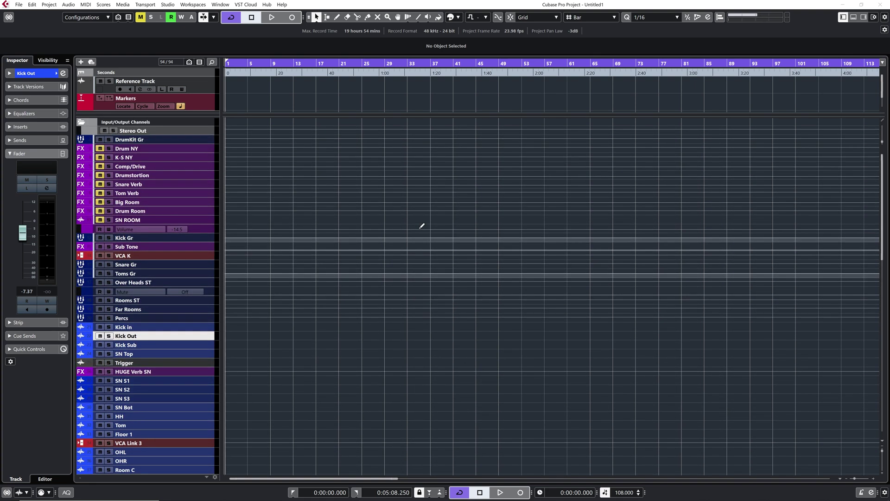
key(F3)
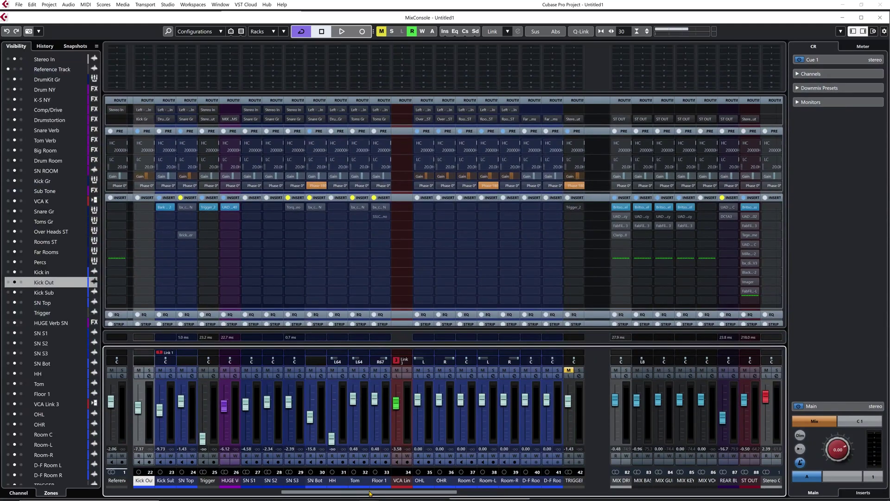
drag(427, 497, 184, 483)
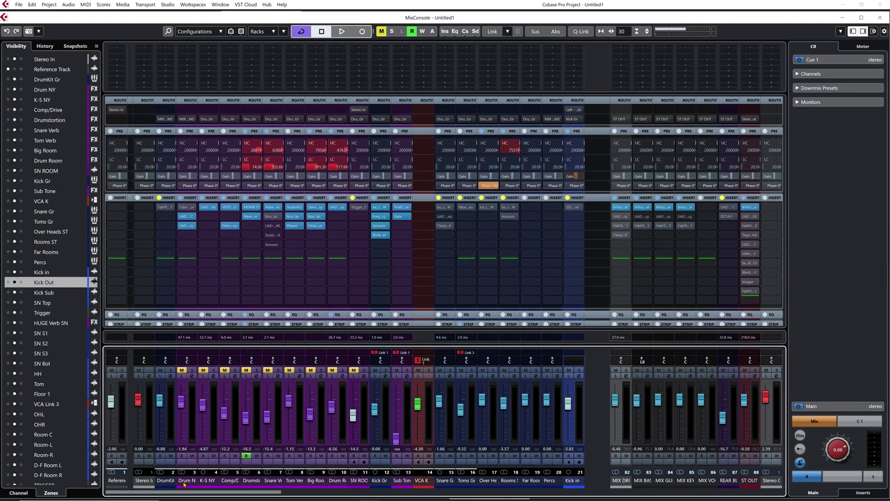
key(F3)
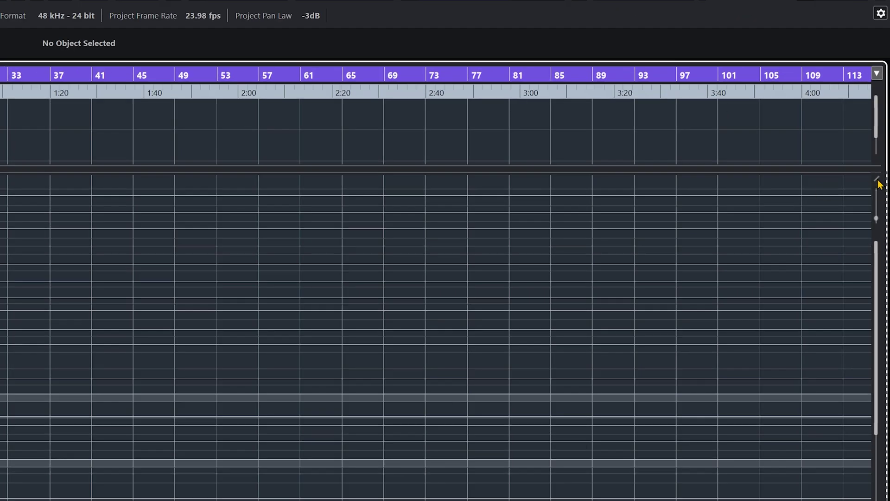
Toggle the track list division off and back on, and select the Markers track in the upper section
click(880, 182)
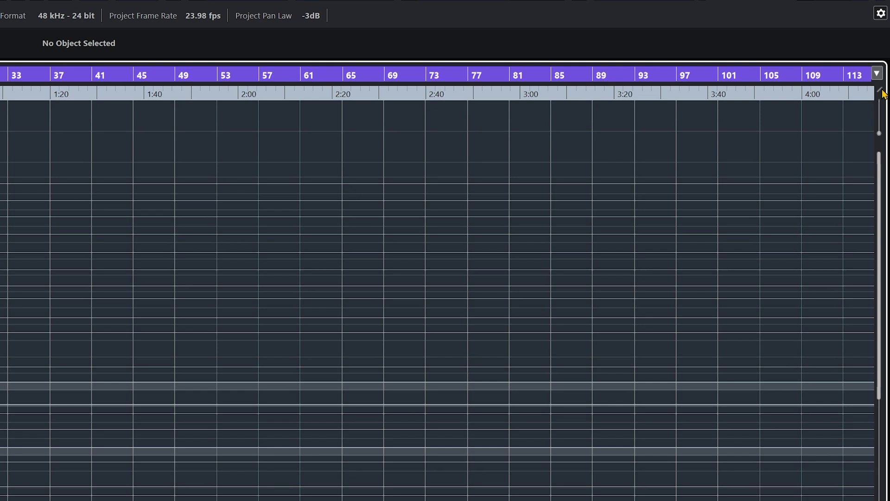
click(879, 183)
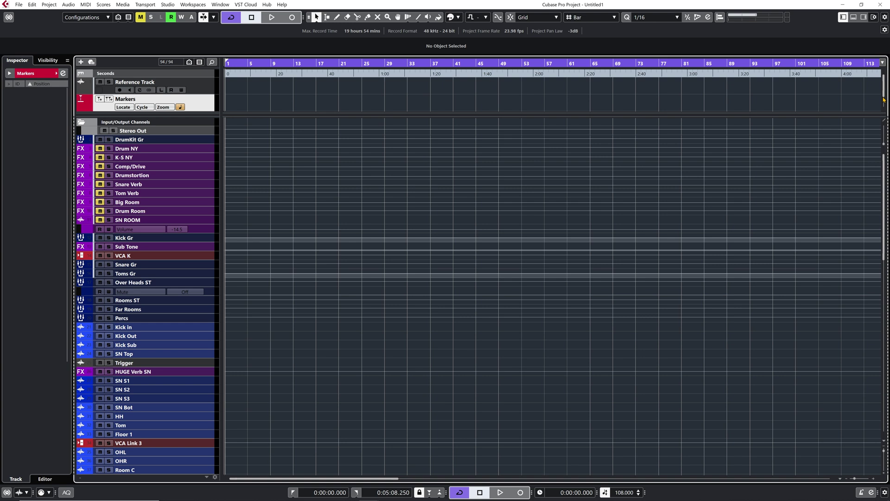
scroll(301, 260, down, 15)
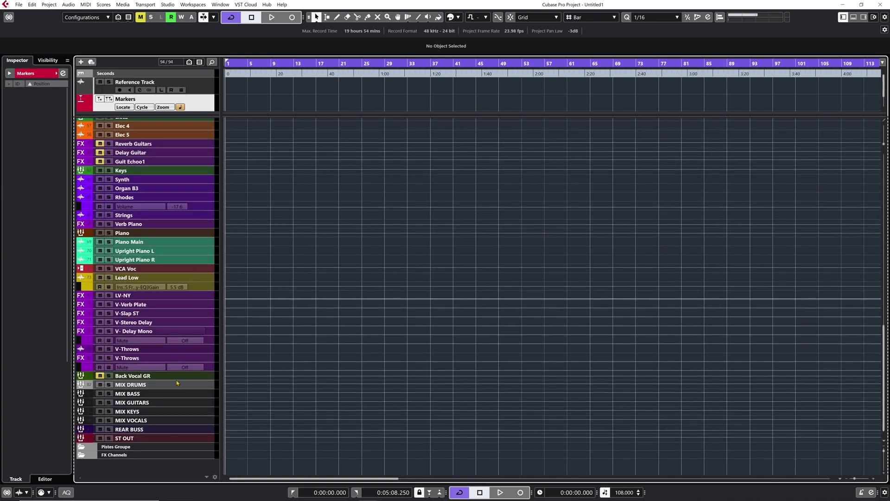
click(168, 457)
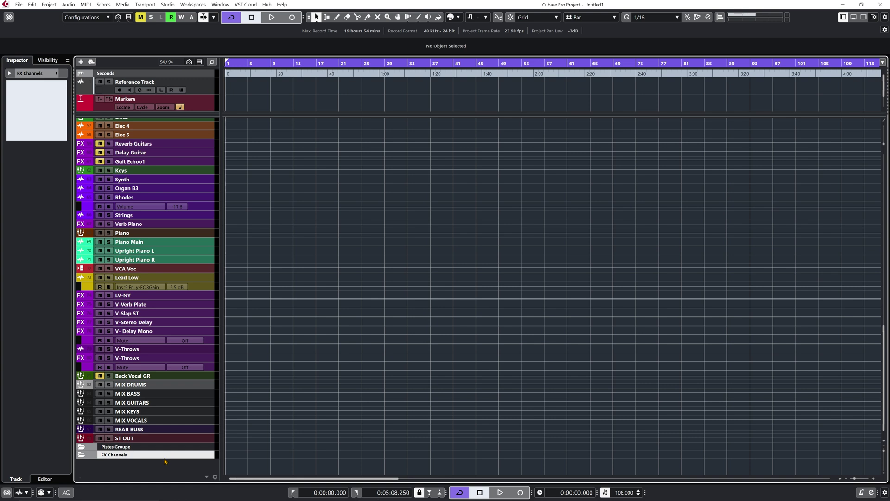
scroll(146, 324, up, 15)
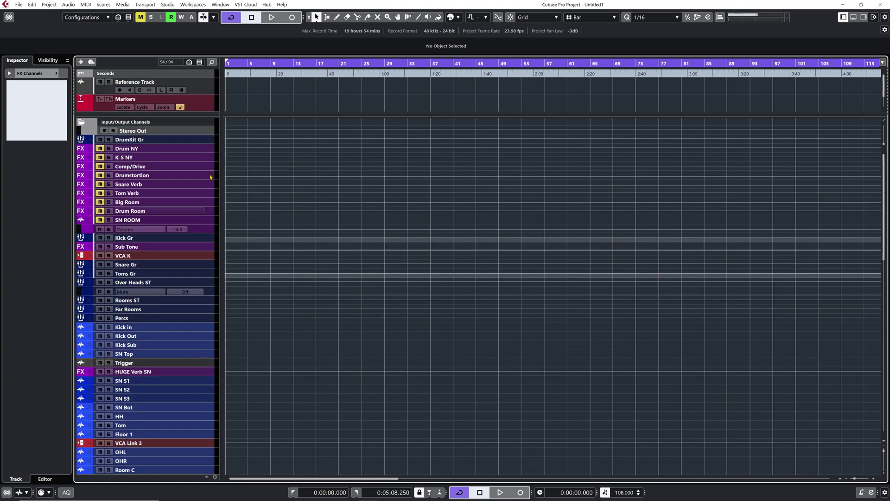
click(208, 109)
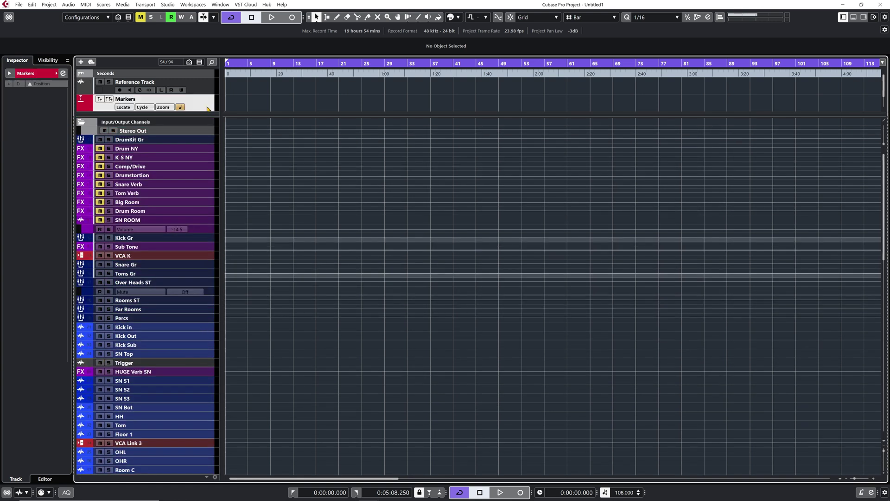
Choose all the audio files in the RAW folder of A Clever Decent Clock for import into the project
click(19, 4)
mouse_move(39, 119)
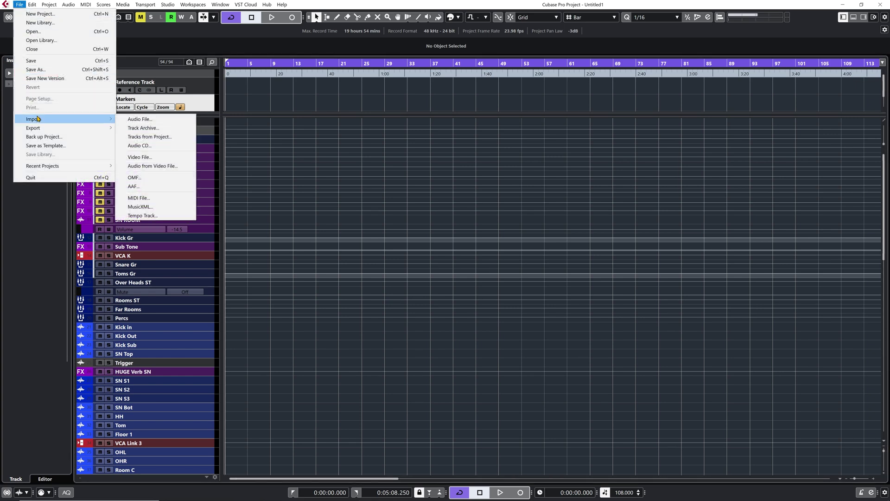
click(139, 119)
click(360, 135)
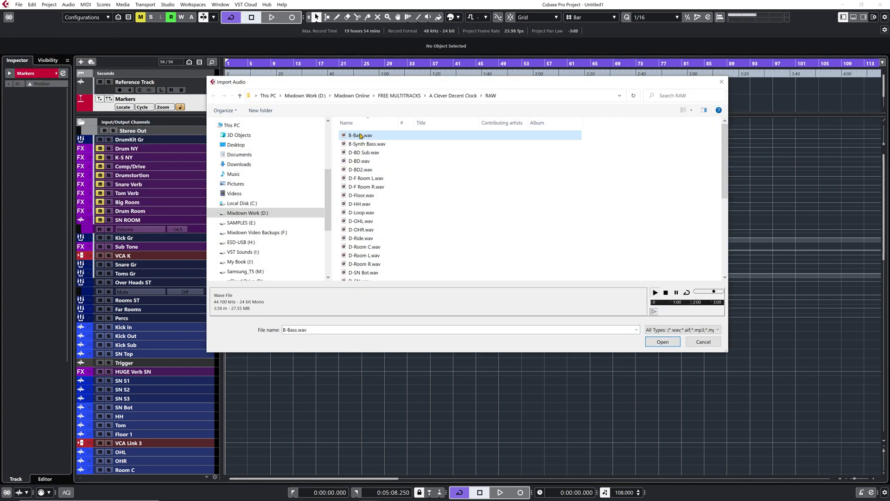
scroll(408, 200, down, 6)
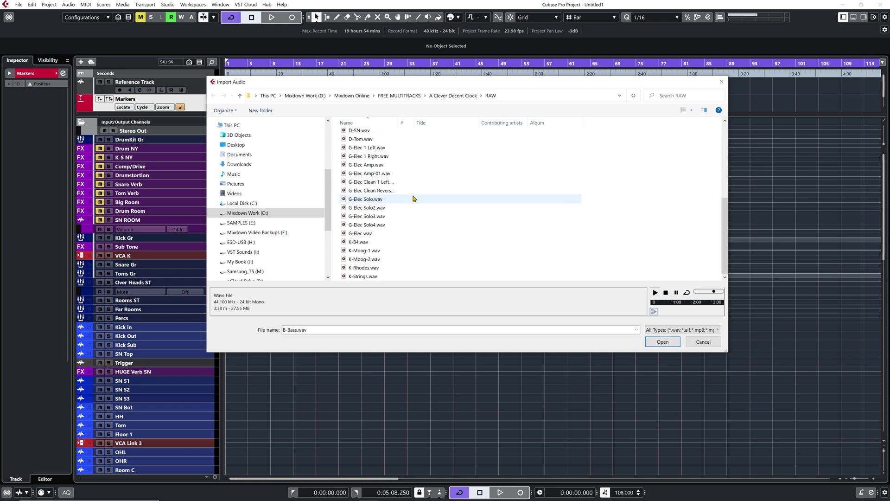
key(ctrl+a)
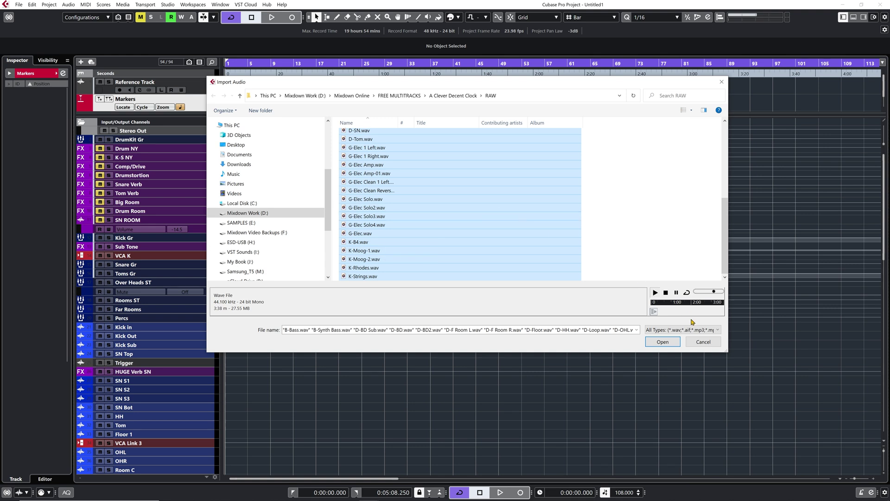
click(662, 343)
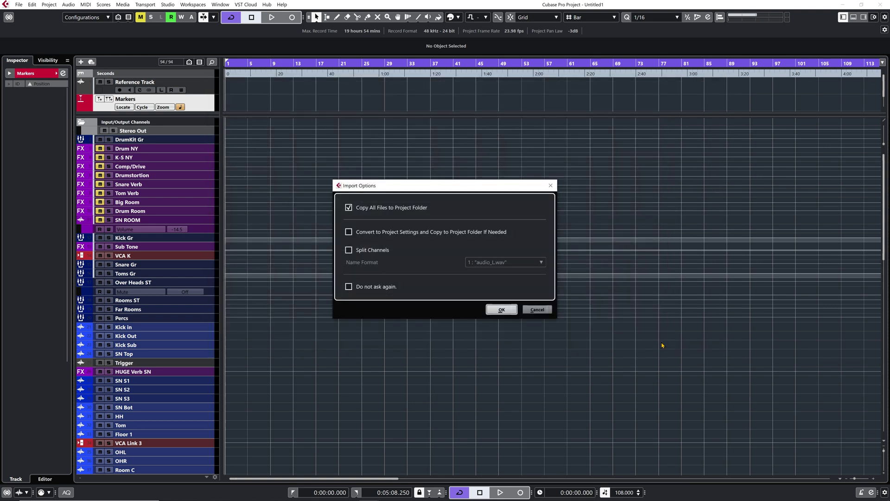
Import the files copied to the project folder and converted to project settings, placing each one on a different track
click(349, 207)
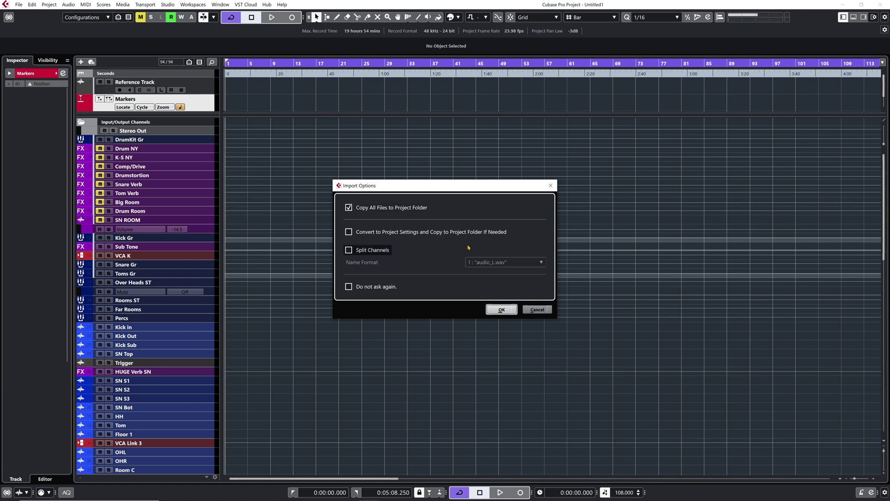
click(397, 232)
click(504, 310)
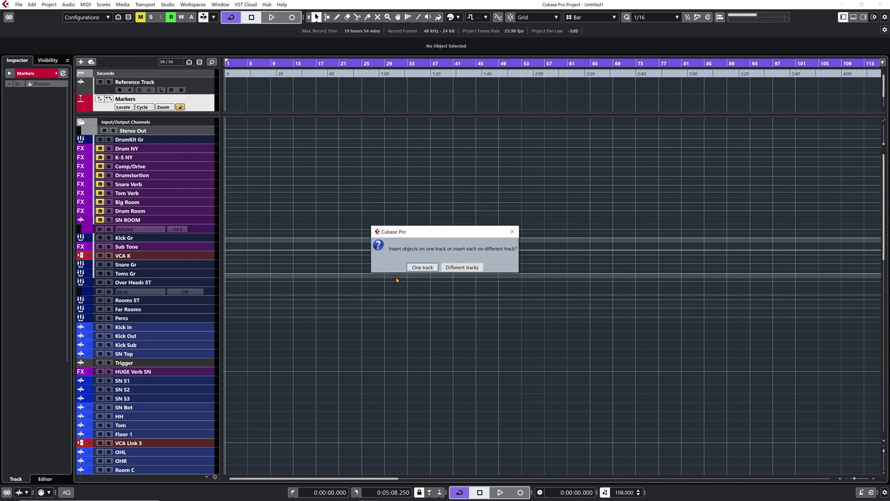
click(459, 269)
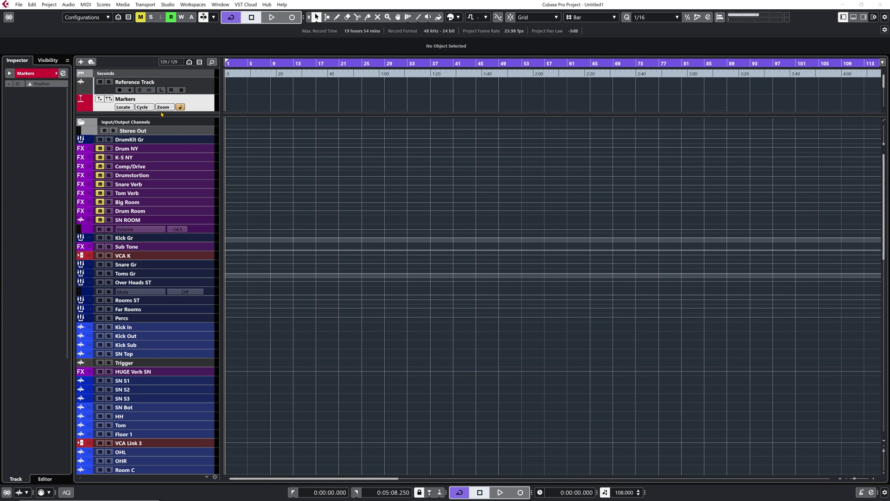
Resize the upper track section so it shows the imported tracks down to D-BD2, and select the B-Bass track
drag(161, 114, 161, 278)
click(203, 122)
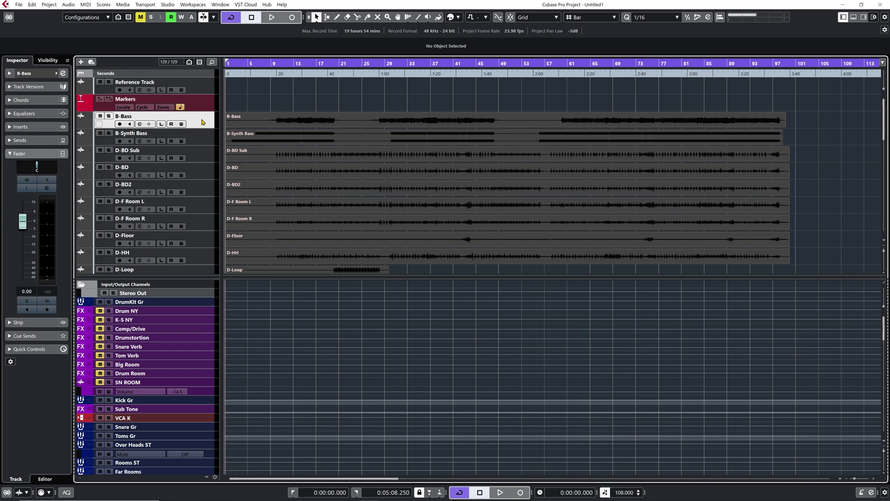
click(200, 106)
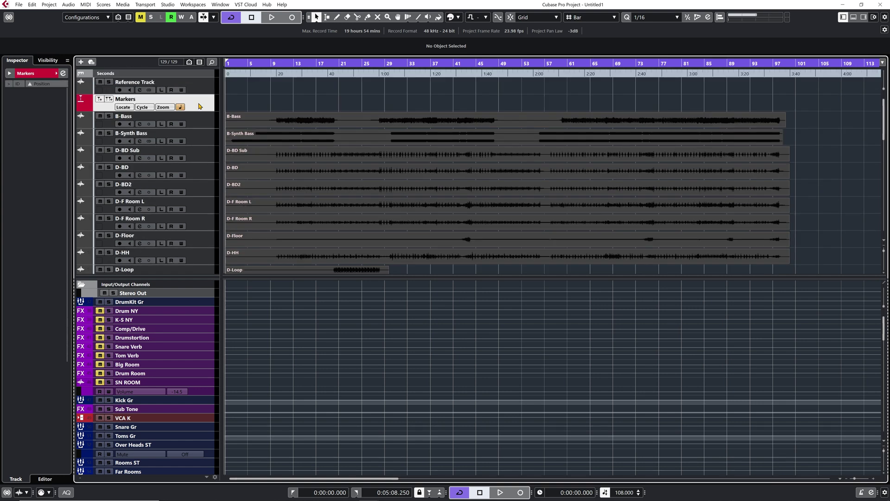
click(199, 120)
drag(264, 278, 264, 194)
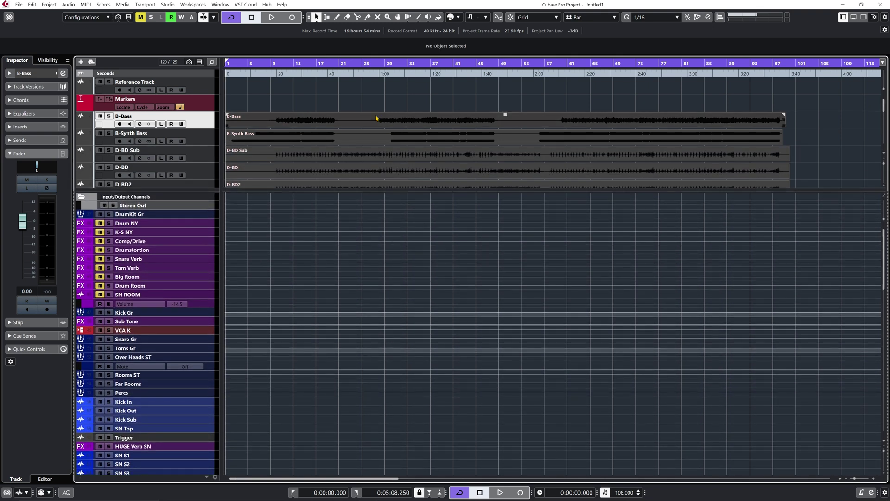
Move the B-Bass and B-Synth Bass clips from the project start onto the template's Bass Amp and Bass Synth tracks
click(530, 121)
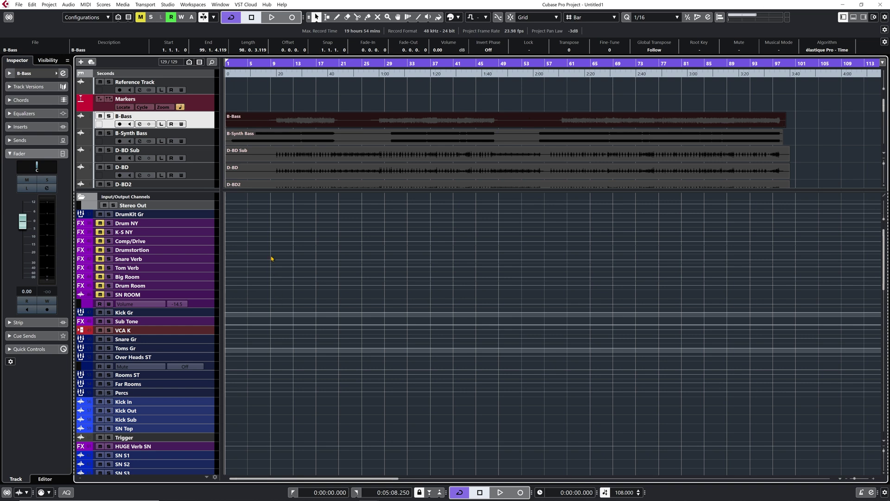
scroll(272, 258, down, 3)
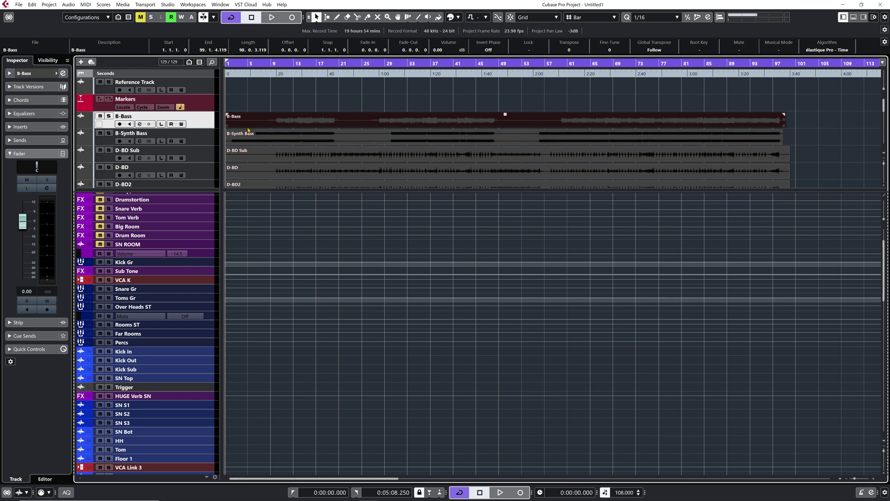
drag(253, 110, 257, 140)
scroll(260, 280, down, 20)
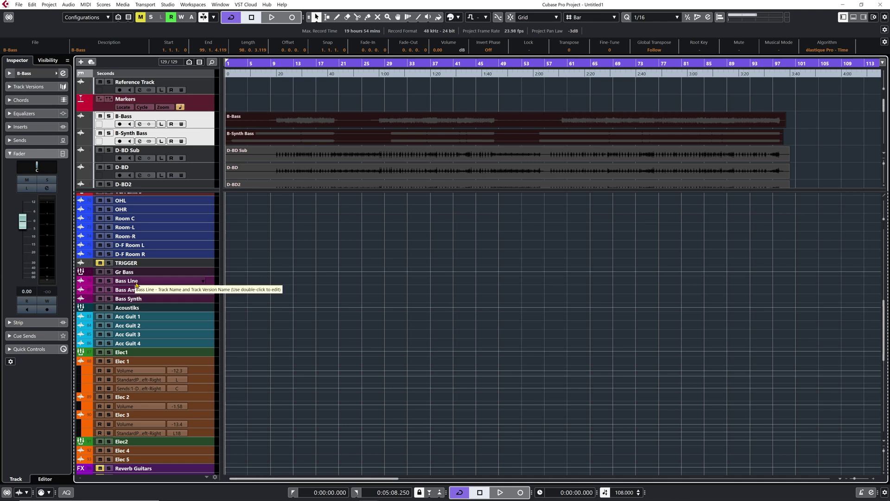
scroll(270, 140, down, 1)
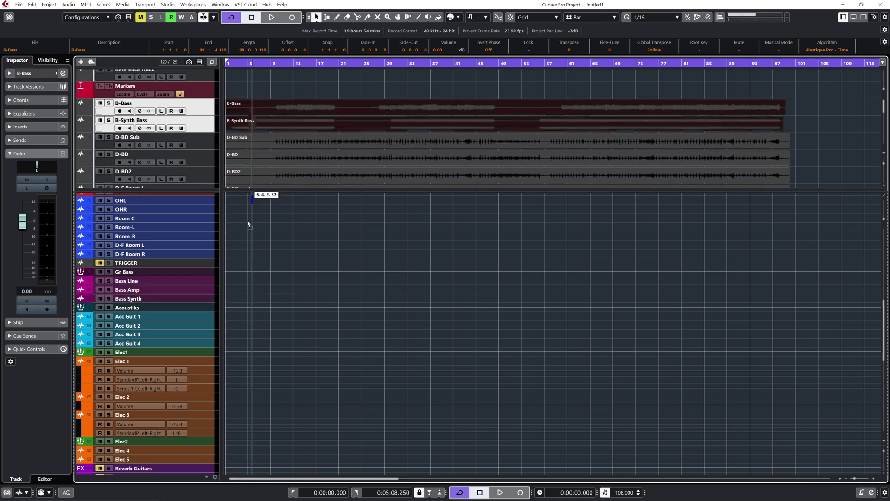
mouse_move(233, 292)
mouse_down()
mouse_move(278, 284)
mouse_move(248, 290)
mouse_up()
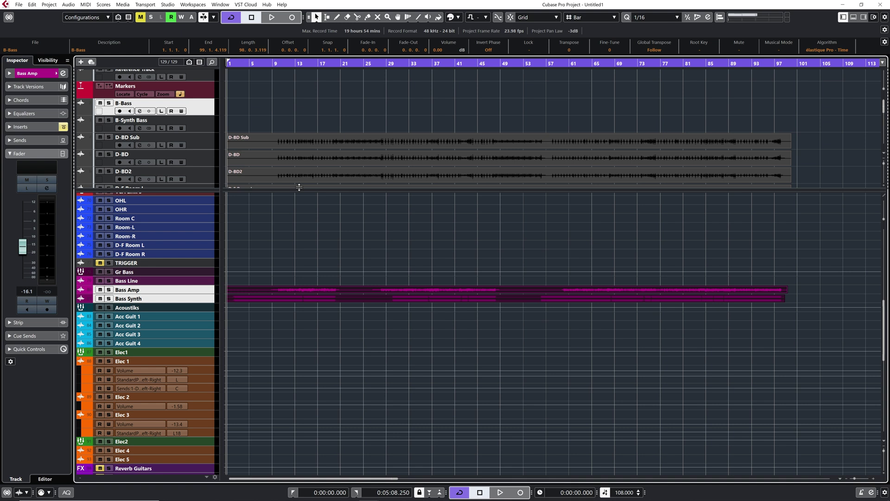
Move the D-BD, D-BD2 and D-BD Sub clips onto the template's Kick In, Kick Out and Kick Sub tracks
click(274, 142)
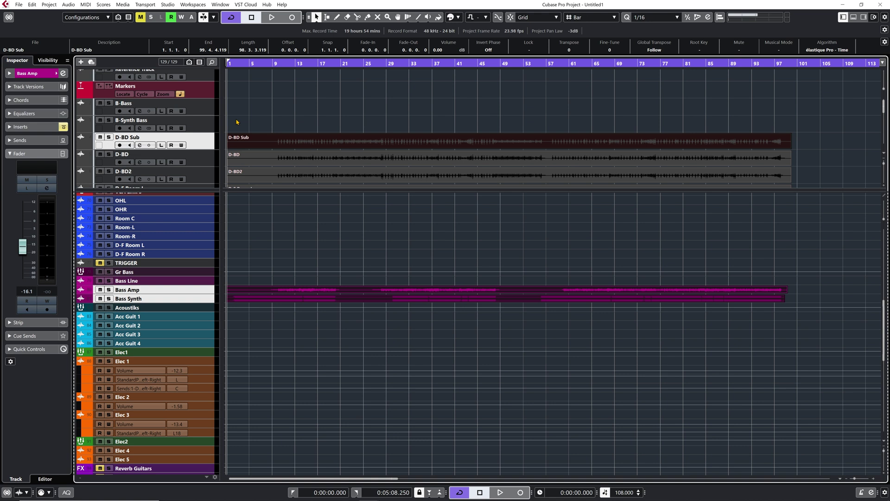
drag(237, 157, 237, 298)
drag(253, 179, 236, 312)
drag(251, 132, 246, 304)
scroll(270, 167, down, 3)
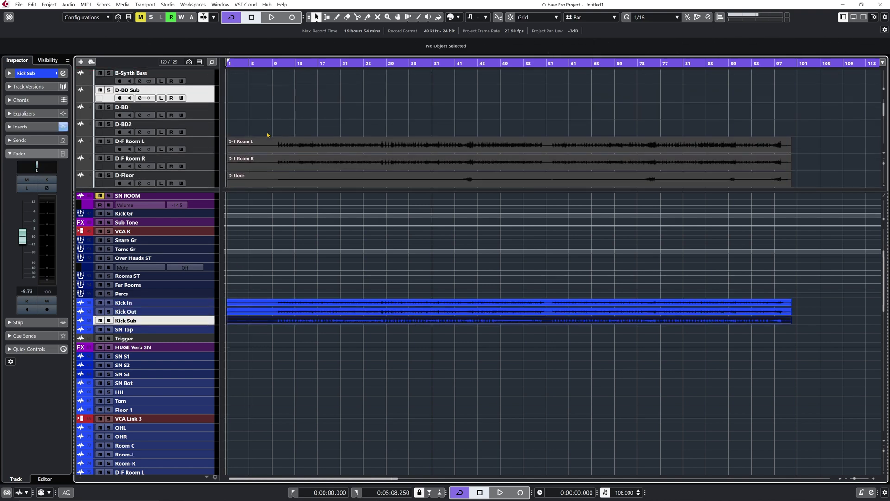
Move the D-F Room L, D-F Room R, D-Floor and D-HH clips onto the template's D-F Room L, D-F Room R, Floor 1 and HH tracks
drag(266, 105, 253, 308)
scroll(276, 366, down, 8)
drag(259, 156, 259, 244)
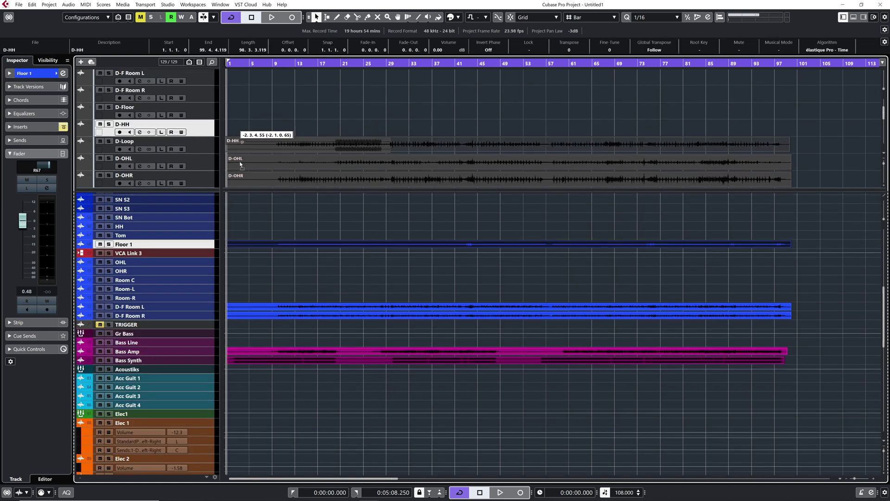
drag(259, 174, 260, 226)
Move the overhead, room, snare and tom clips onto the template's OHL, OHR, Room C, Room-L, Room-R, SN Top, SN Bot and Tom tracks
scroll(279, 139, down, 2)
drag(278, 106, 241, 278)
drag(259, 139, 287, 185)
drag(279, 153, 278, 287)
scroll(278, 288, up, 6)
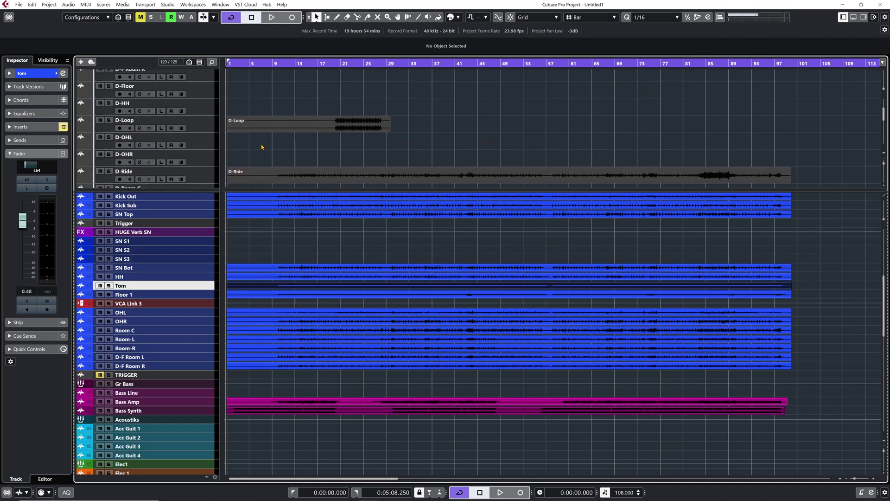
scroll(261, 138, up, 1)
Move the whole D-Ride track into the template's drum section, between the HH and Tom tracks
click(261, 137)
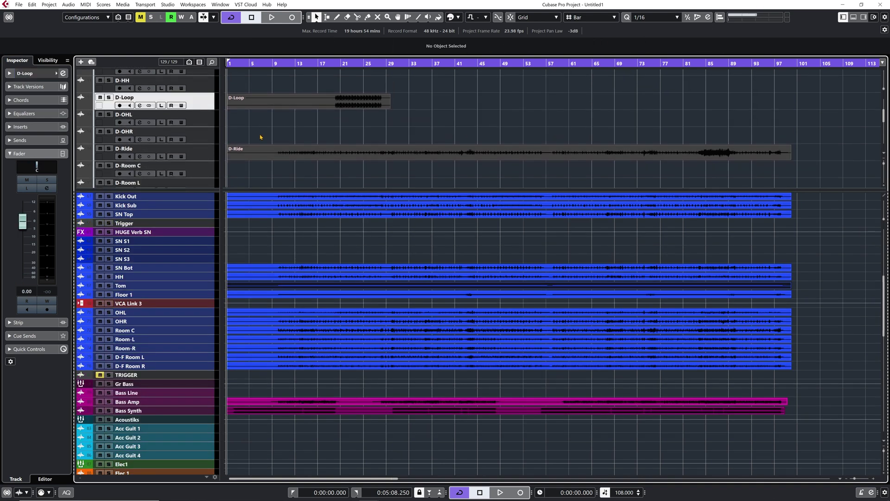
click(205, 155)
drag(206, 155, 149, 299)
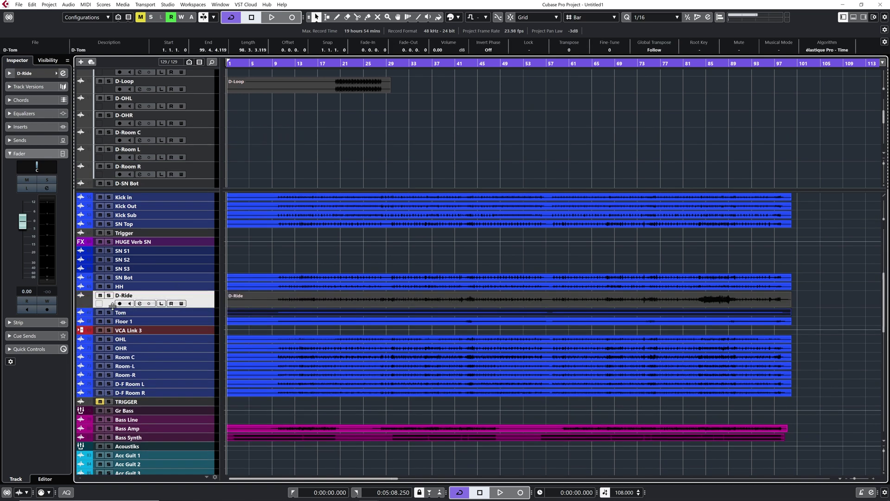
Route the D-Ride track's output to the DrumKit Gr group
click(25, 87)
click(24, 87)
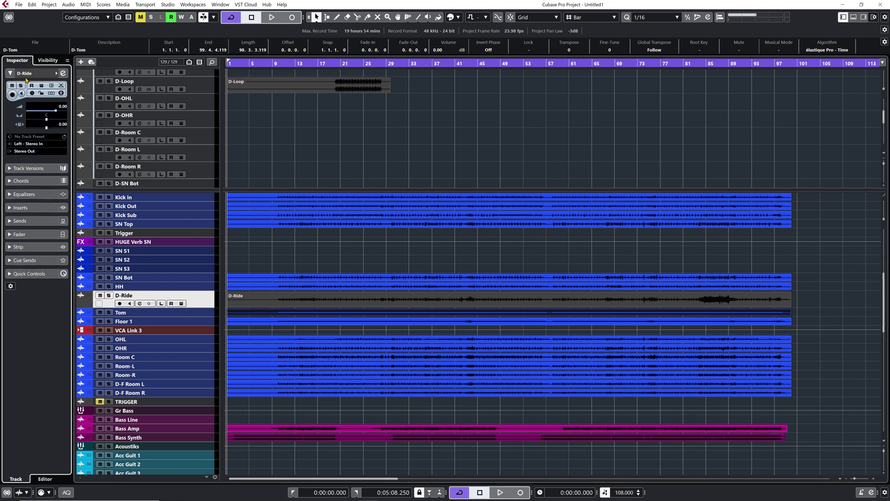
click(21, 152)
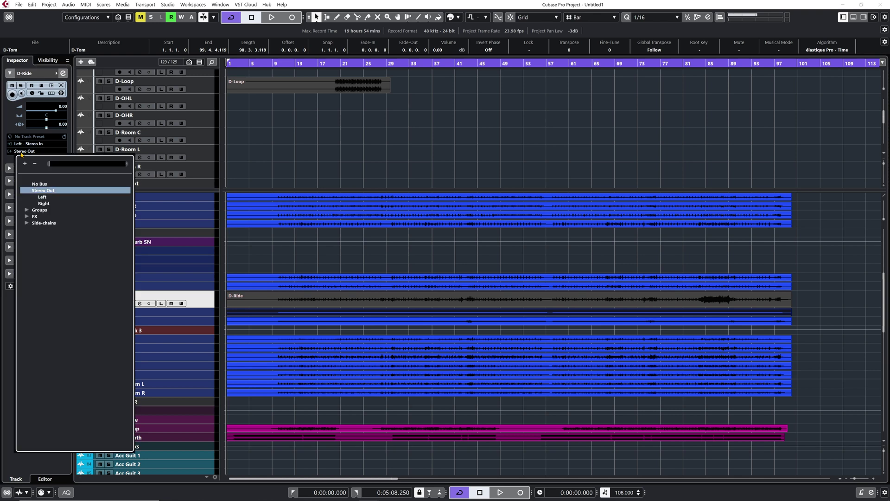
click(42, 210)
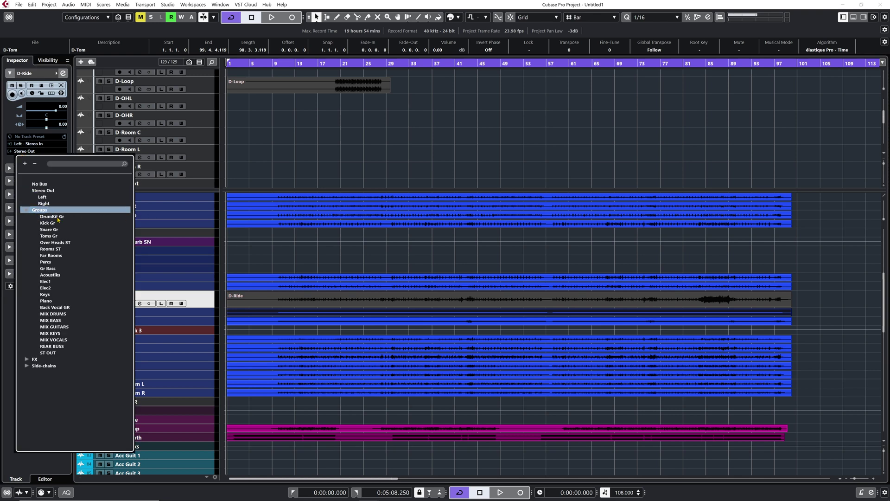
click(56, 216)
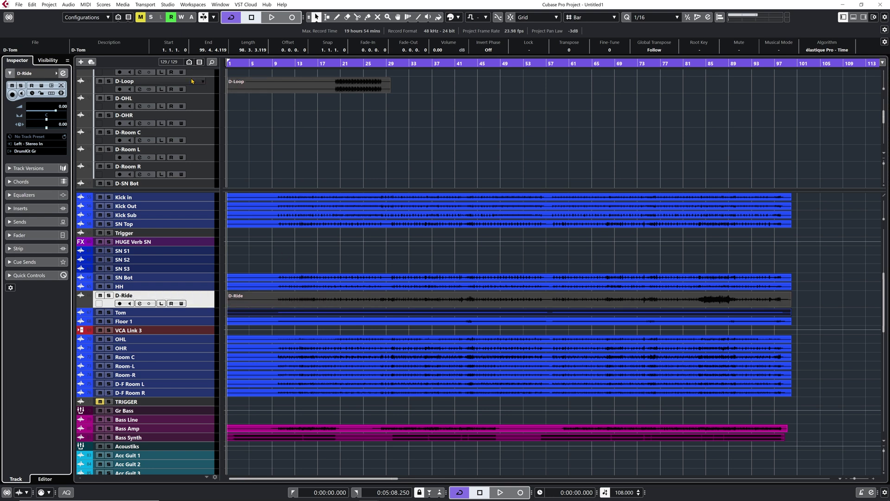
Move the whole D-Loop track into the template's drum section, between D-F Room R and TRIGGER
click(208, 92)
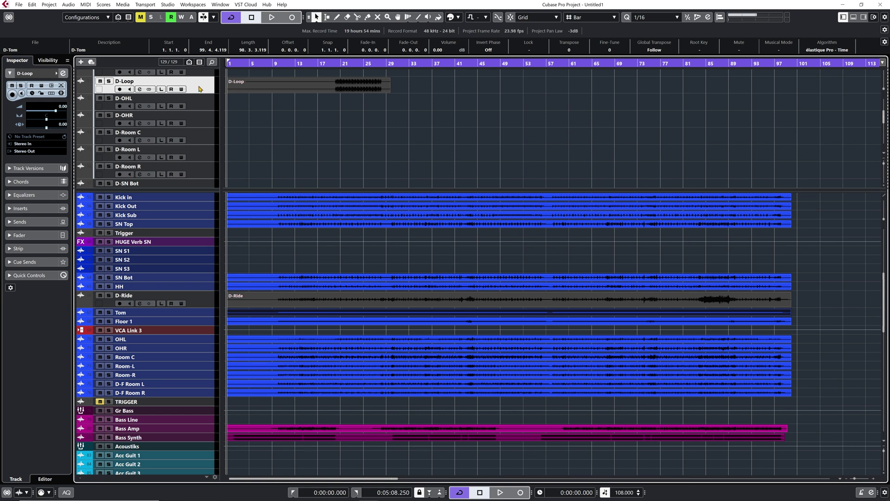
drag(200, 88, 166, 404)
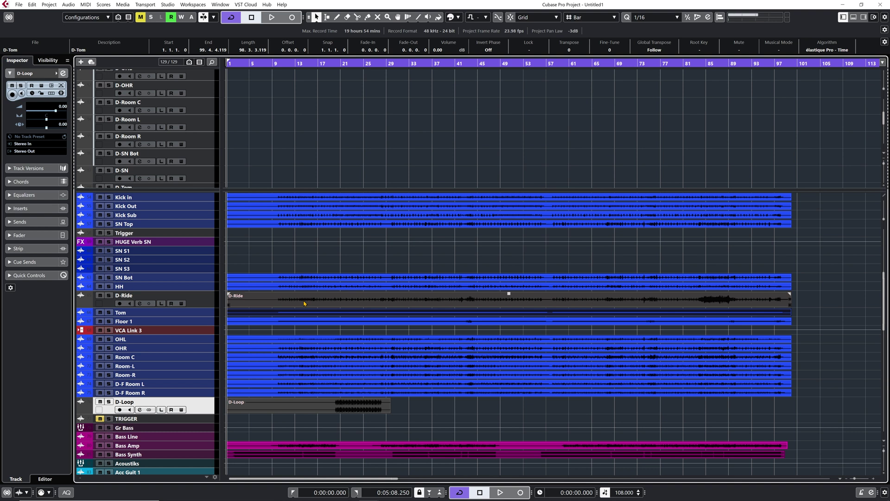
From the RAW folder in the file browser, place G-Elec 1 Left on the Elec 1 track and G-Elec Amp-01 on a new track below Elec 2
scroll(305, 304, down, 5)
key(ctrl+alt+r)
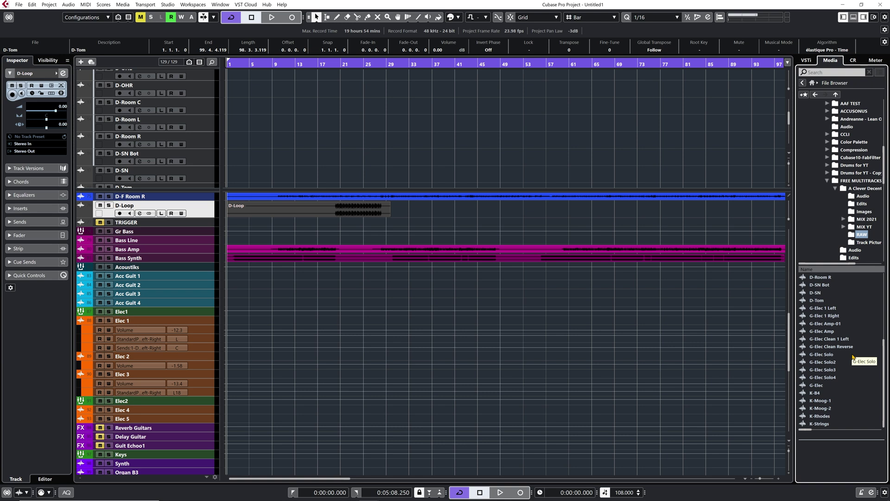
drag(821, 308, 231, 321)
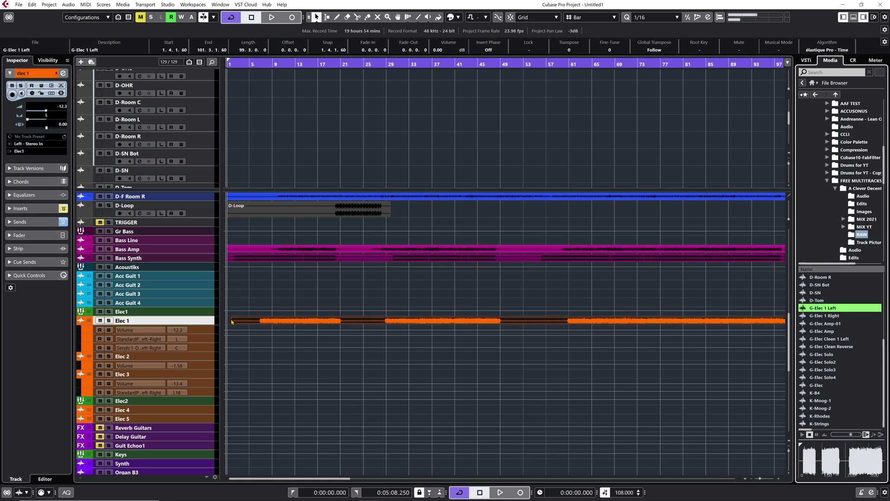
drag(824, 323, 171, 373)
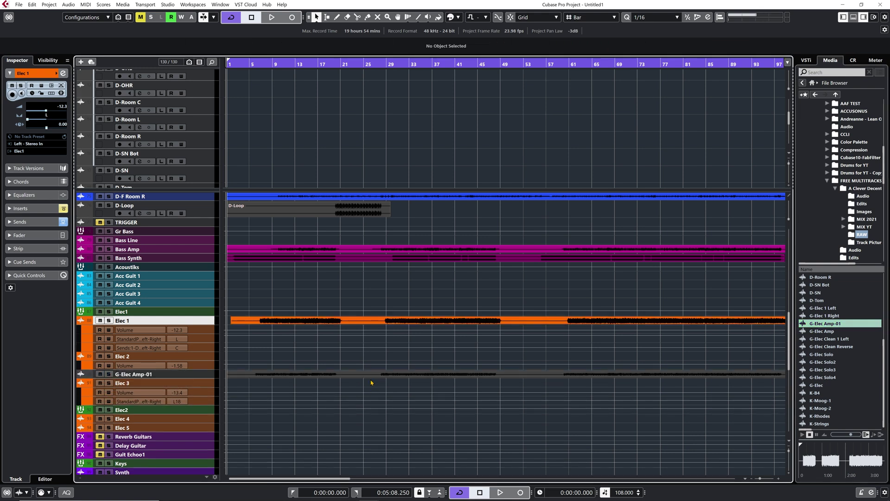
drag(346, 323, 330, 323)
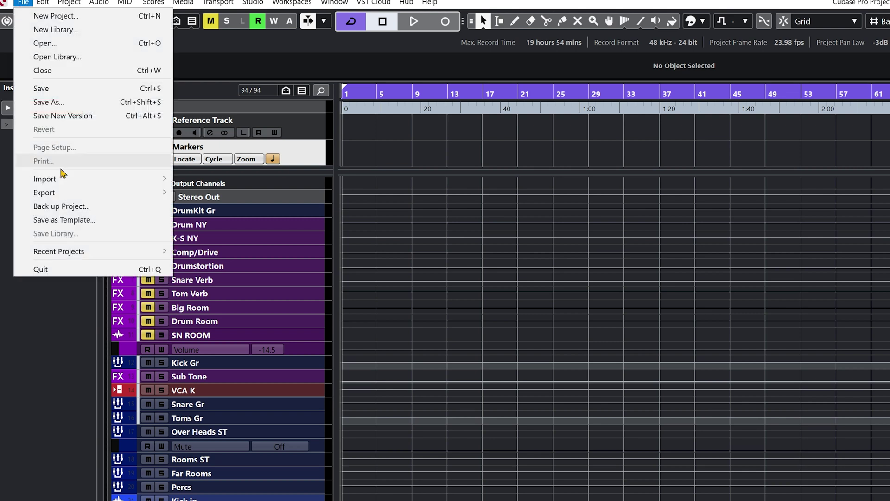
Start importing tracks from another project, using Tracks.cpr in the A Clever Decent Clock folder as the source
mouse_move(64, 177)
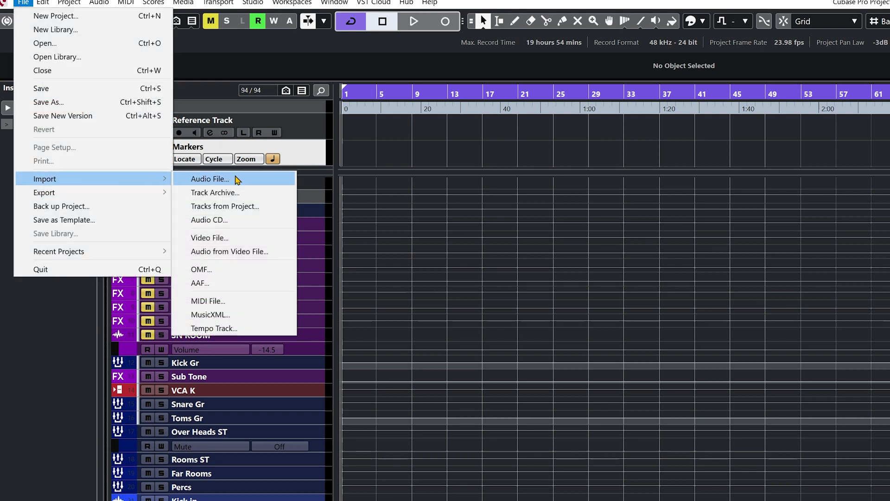
click(248, 205)
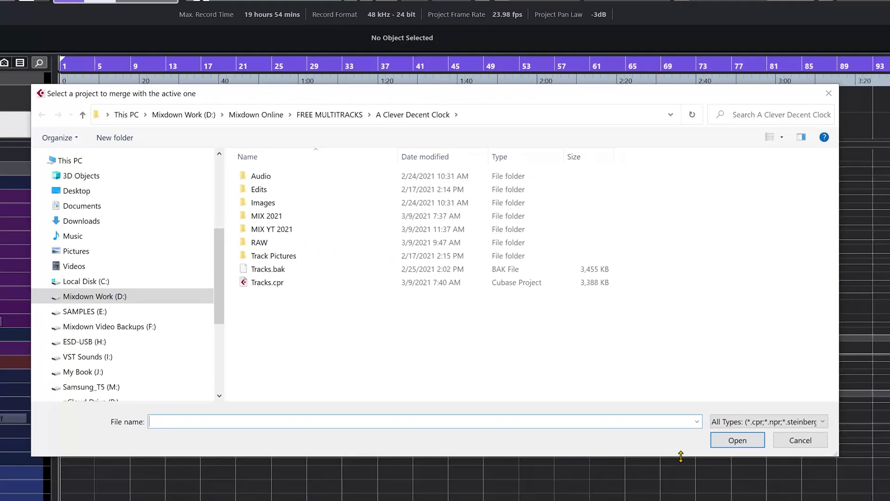
click(266, 283)
click(722, 440)
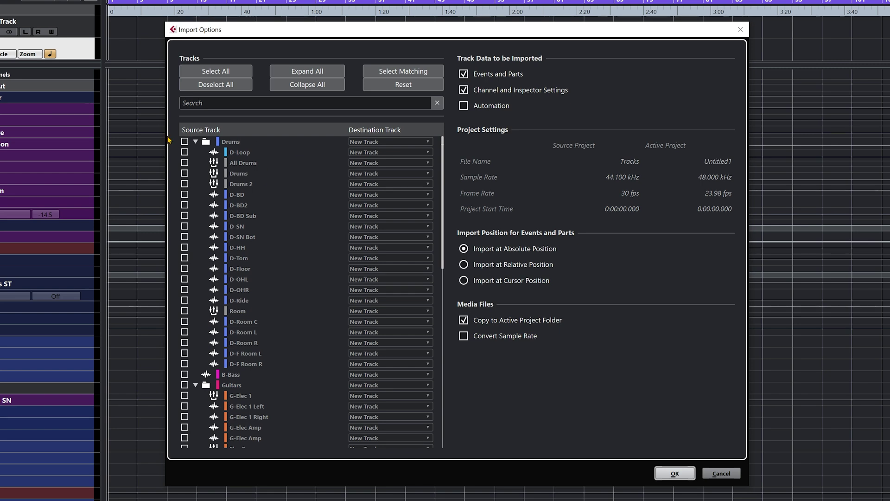
Include the Drums folder's tracks in the import, excluding the All Drums, Drums, Drums 2 and Room group channels
click(185, 143)
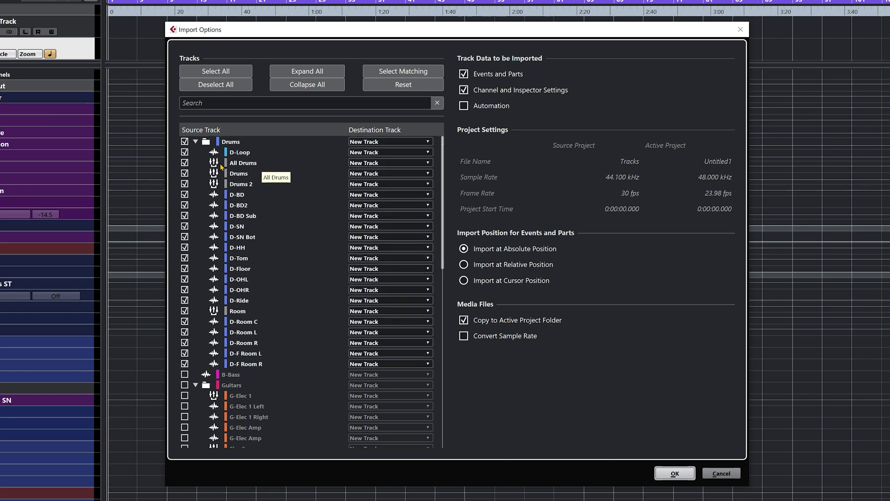
click(185, 183)
click(185, 173)
click(185, 163)
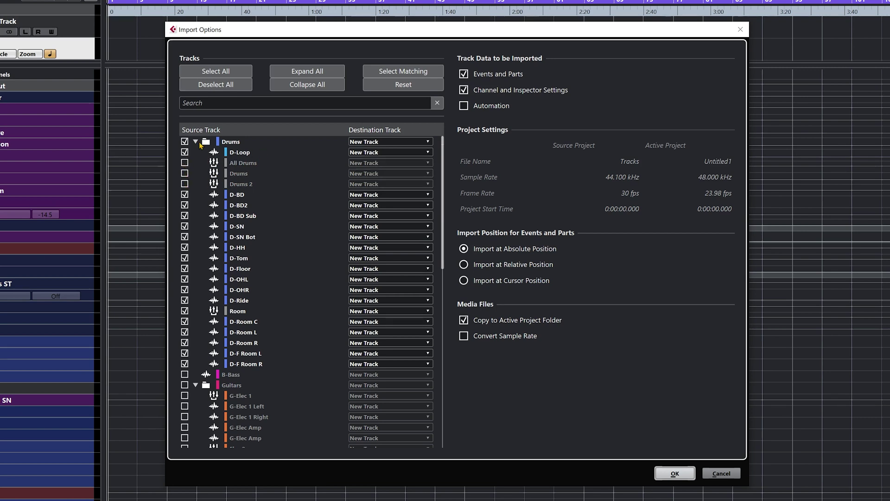
click(185, 311)
scroll(248, 293, down, 3)
scroll(248, 293, down, 5)
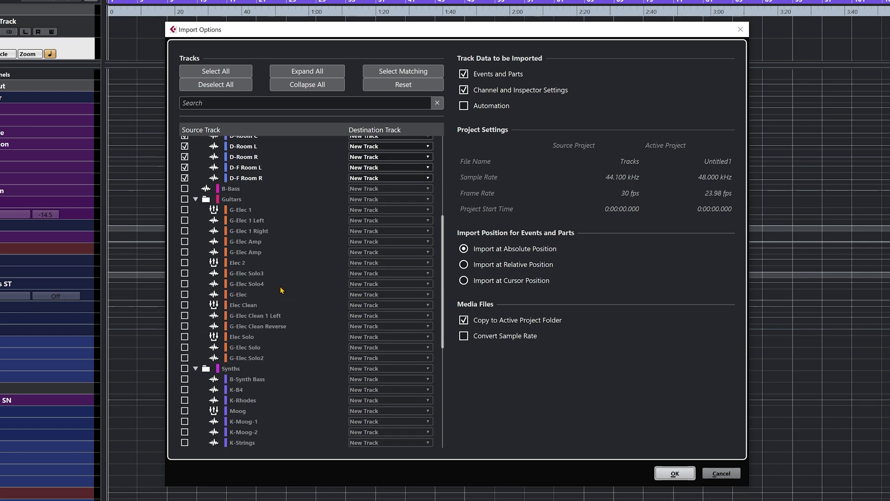
scroll(290, 297, up, 8)
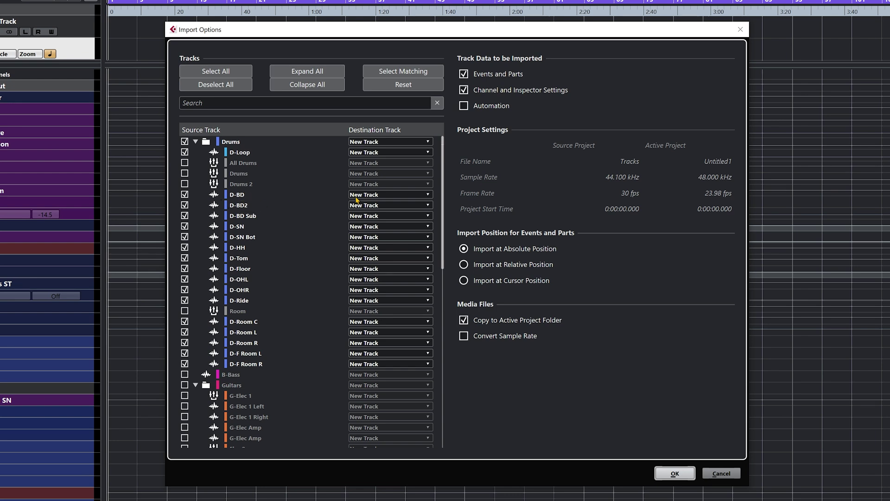
Assign D-BD, D-BD2 and D-BD Sub to the Kick In, Kick Out and Kick Sub destination tracks
click(378, 197)
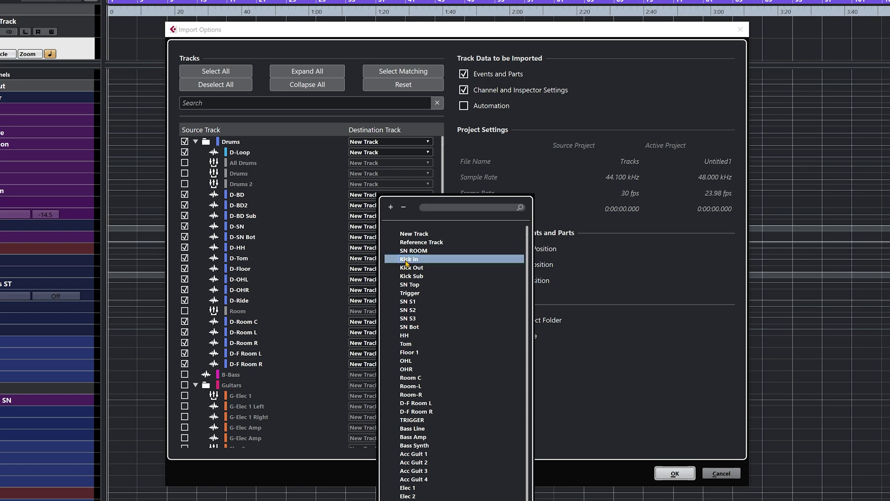
click(406, 259)
click(372, 205)
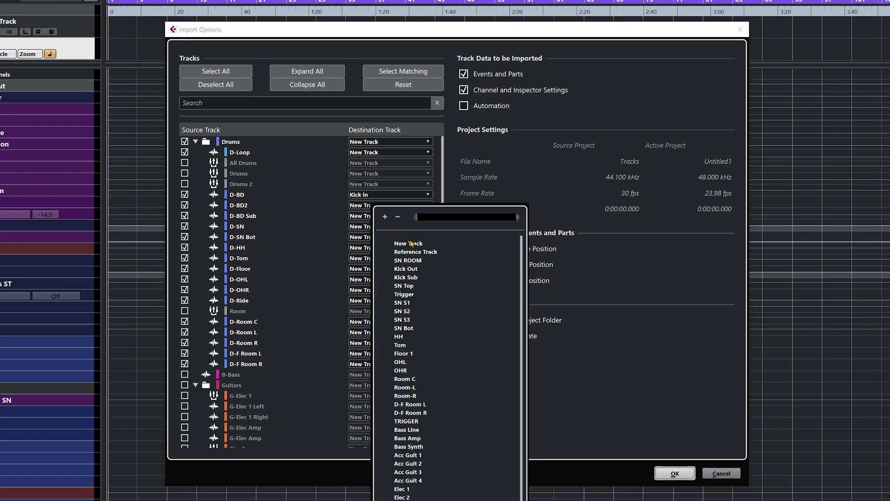
click(412, 270)
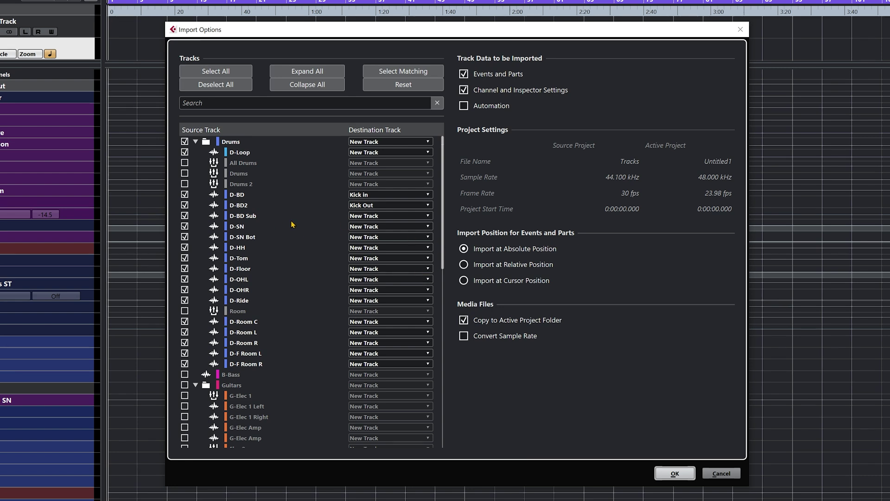
click(374, 216)
click(415, 279)
Assign D-SN Bot to the SN Bot destination track and D-HH to SN Top
click(366, 237)
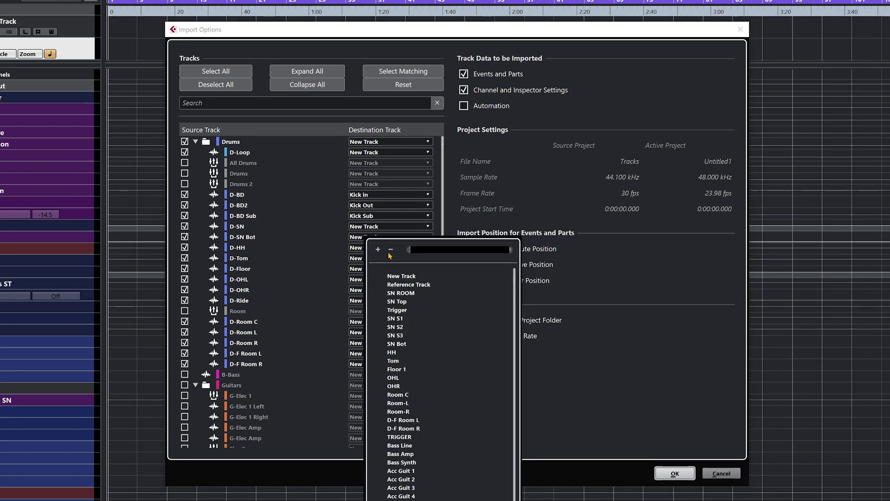
click(396, 344)
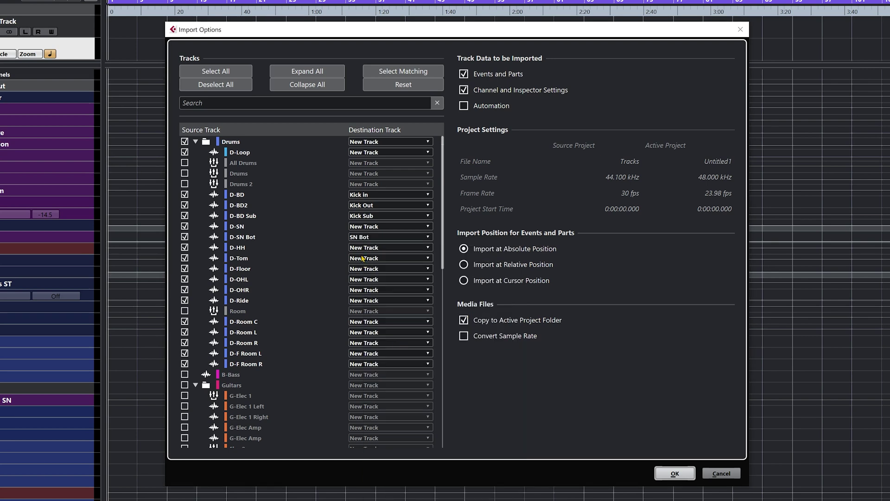
click(362, 249)
click(403, 313)
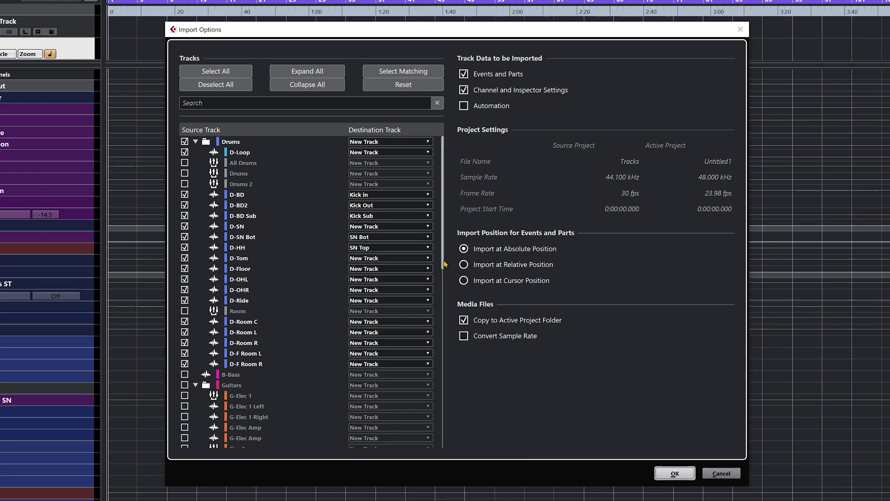
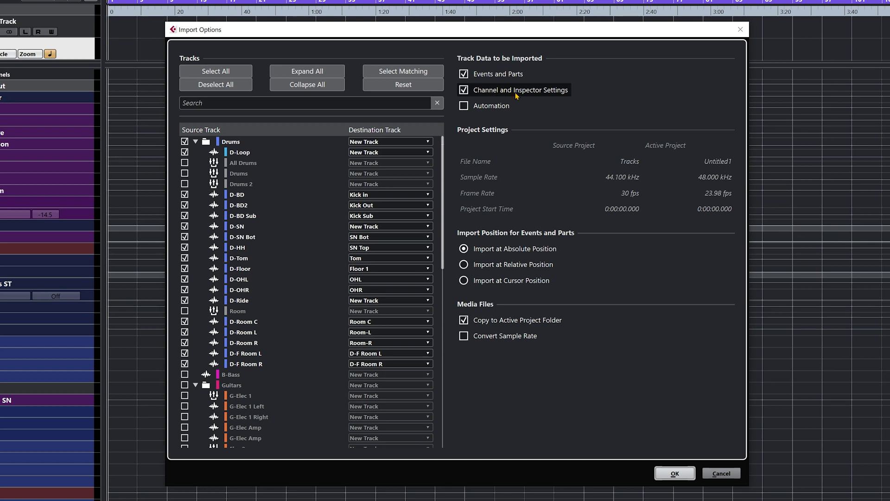
Exclude channel and inspector settings and the D-Ride track, enable sample rate conversion, and import the selected tracks
click(464, 91)
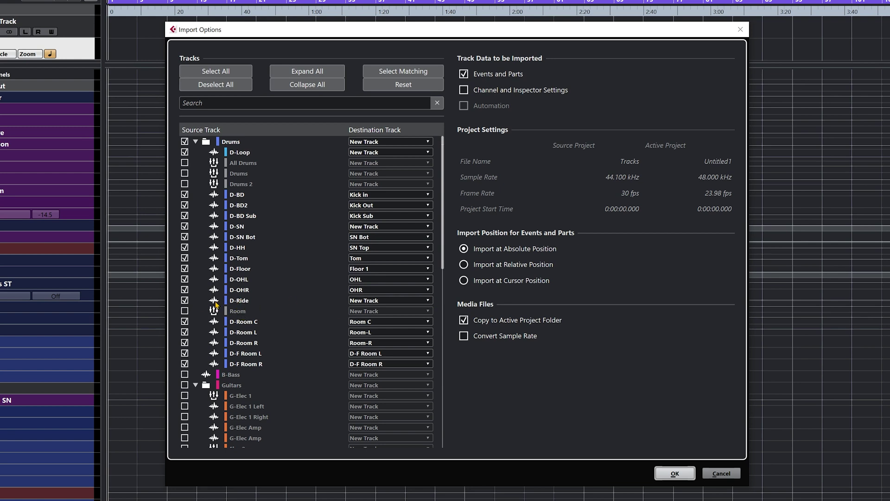
click(185, 301)
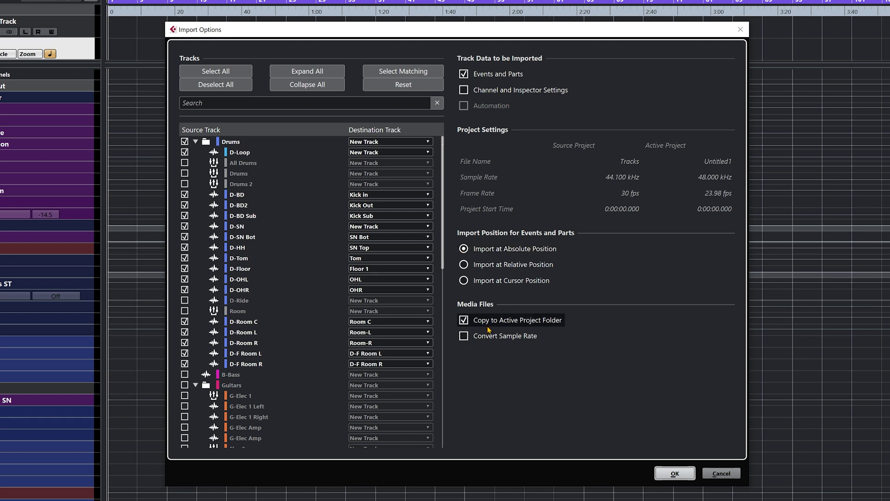
click(464, 336)
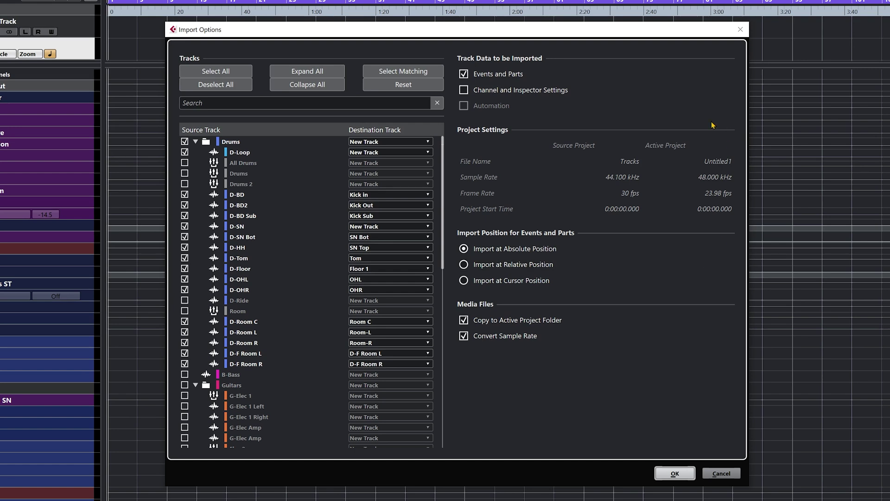
click(675, 473)
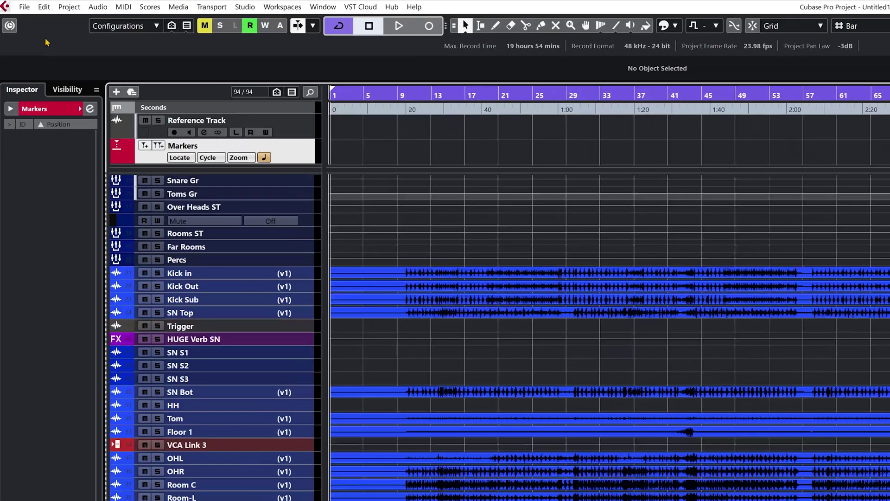
Open the import options for another track import from the Tracks.cpr project
click(28, 5)
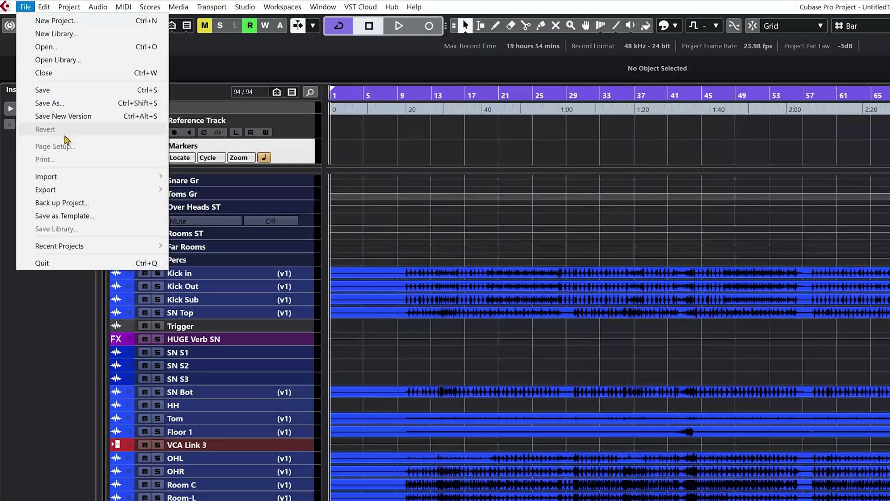
mouse_move(73, 174)
click(227, 203)
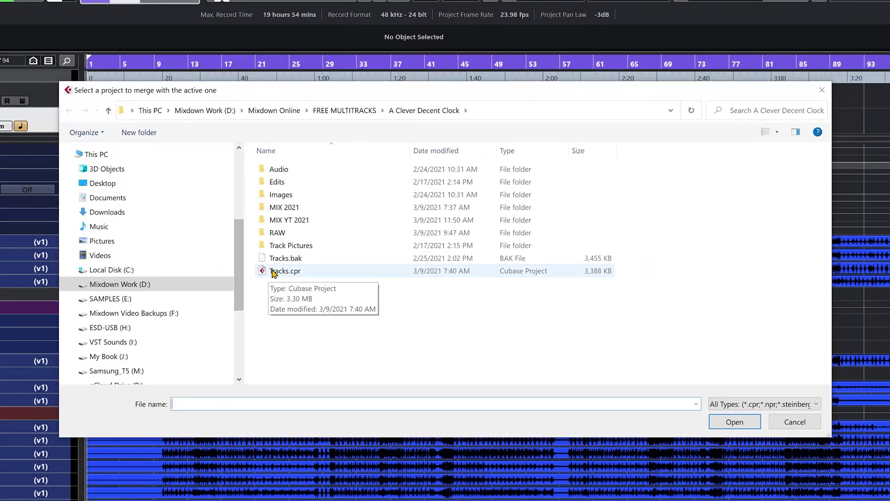
double_click(306, 274)
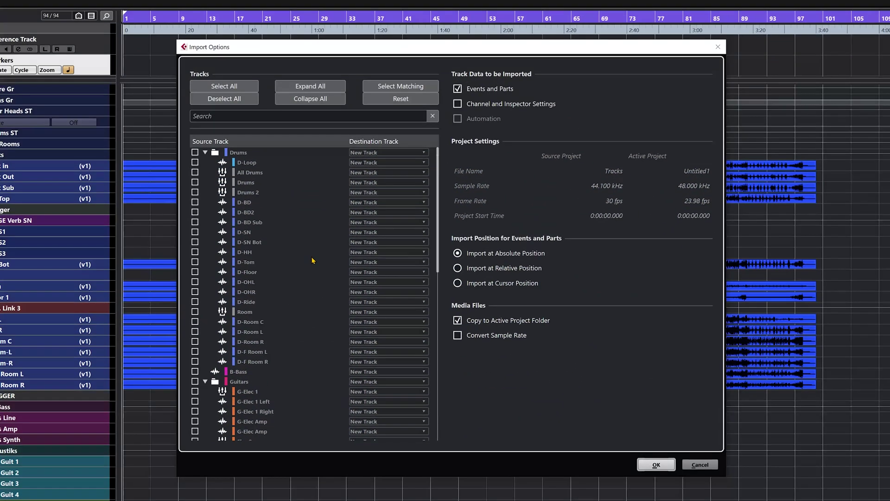
Import D-Ride as a new track with events, channel and inspector settings, and sample rate conversion
click(195, 301)
click(479, 107)
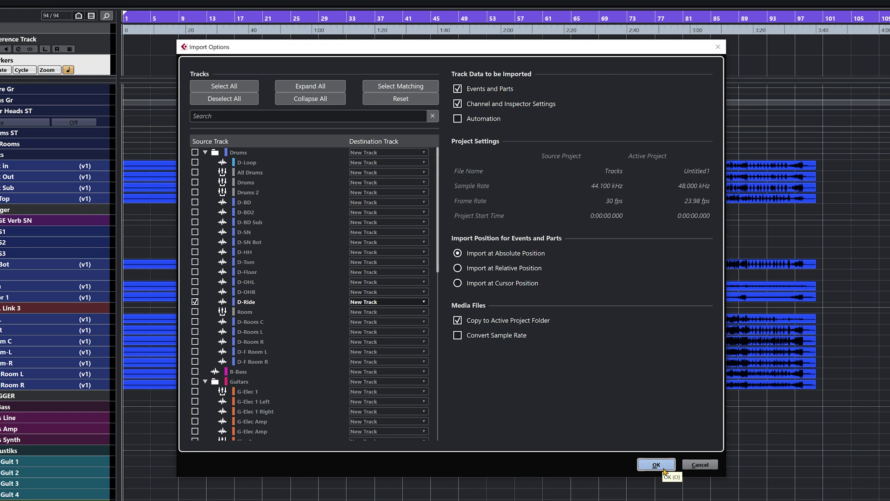
click(458, 335)
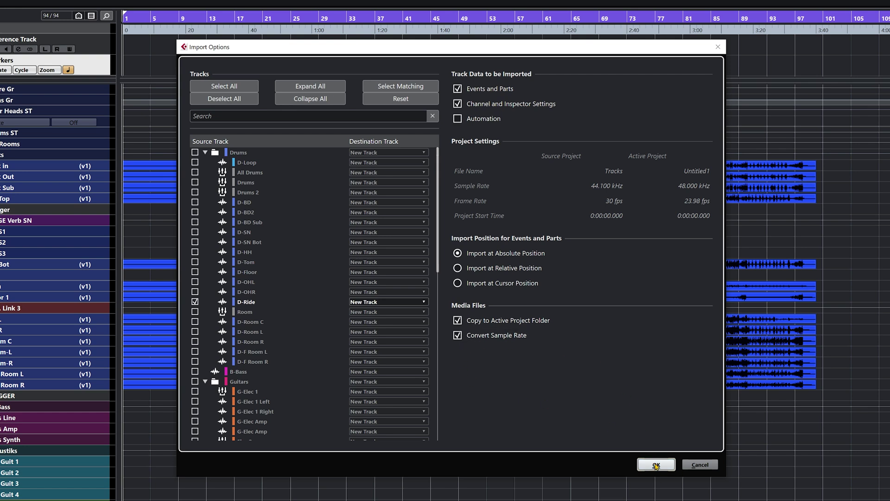
click(657, 465)
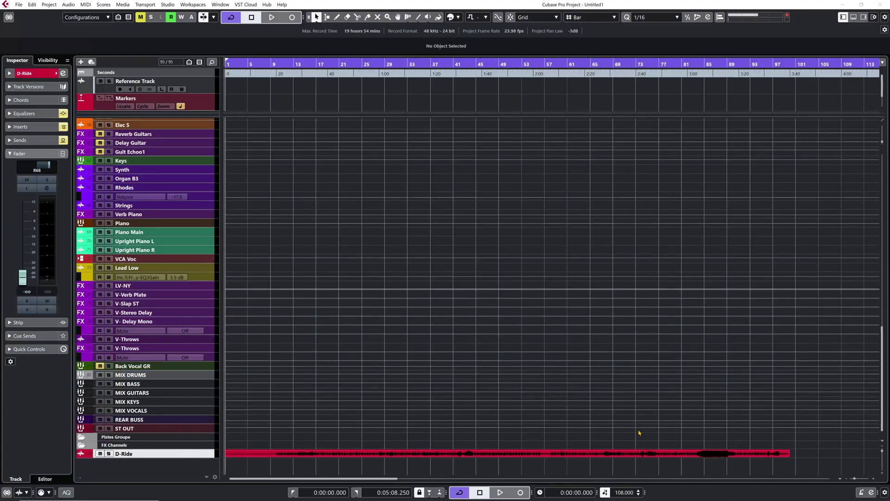
Move the D-Ride track directly above Tom and recolour it blue to match the other drum tracks
drag(186, 454, 116, 354)
click(79, 354)
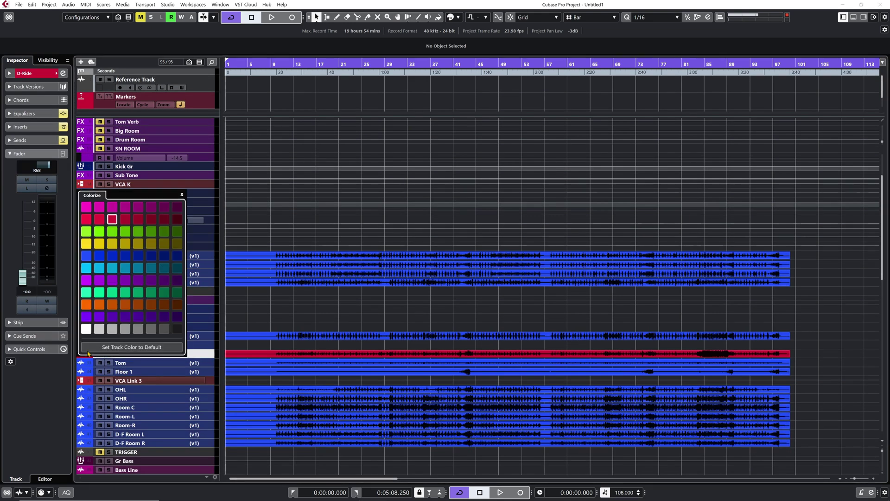
click(86, 256)
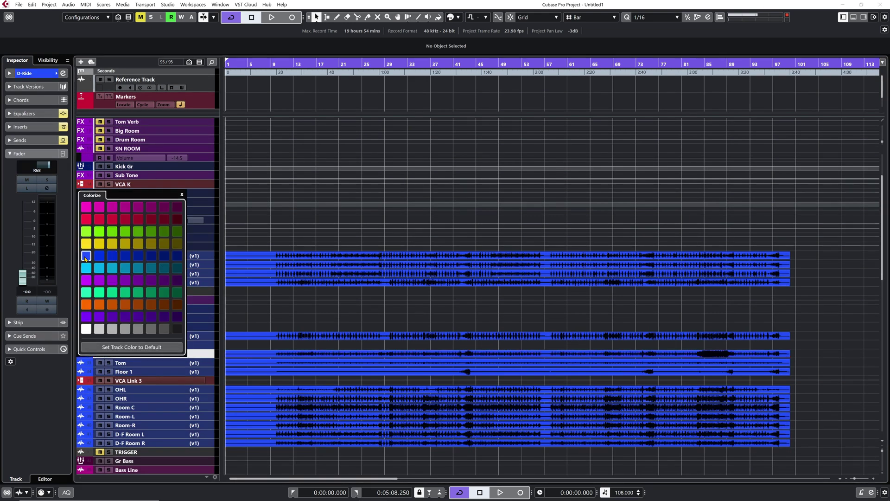
click(142, 381)
click(139, 353)
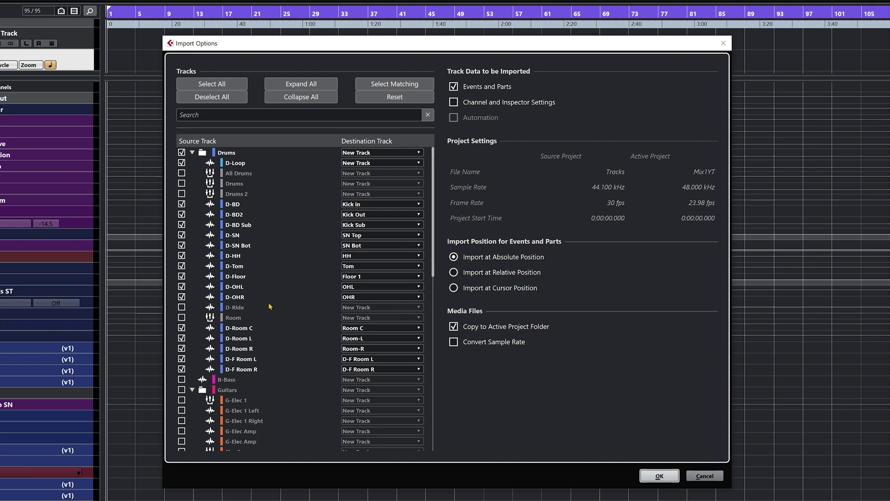
Try importing the matched drum tracks with D-Ride included, using channel and inspector settings and sample rate conversion
click(182, 308)
click(454, 105)
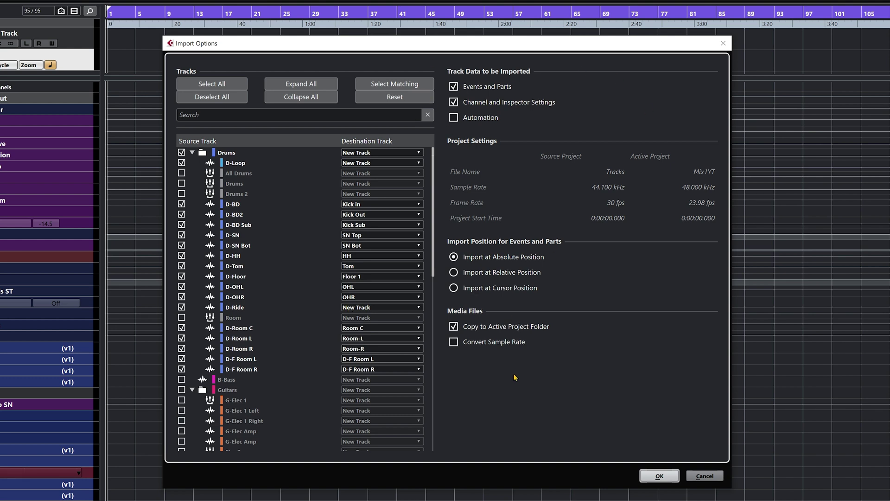
click(493, 346)
click(659, 476)
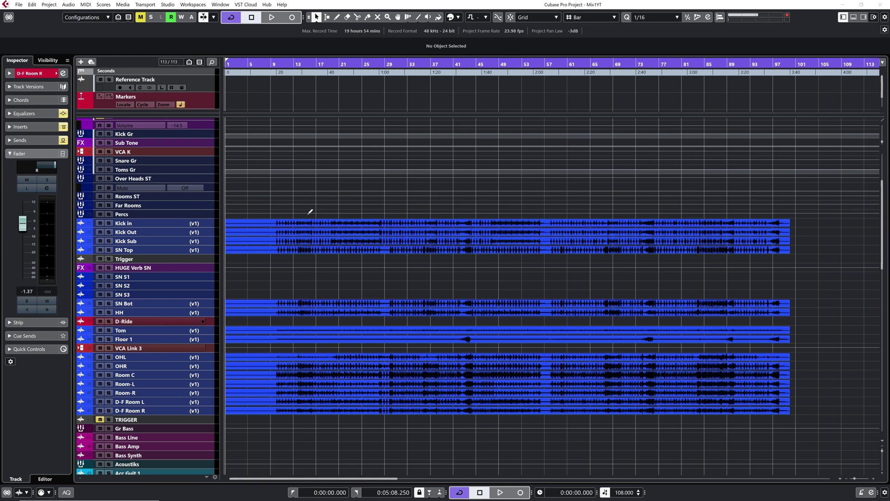
Import G-Elec Solo and FX Delay as new tracks with channel and inspector settings and sample rate conversion
scroll(310, 212, down, 15)
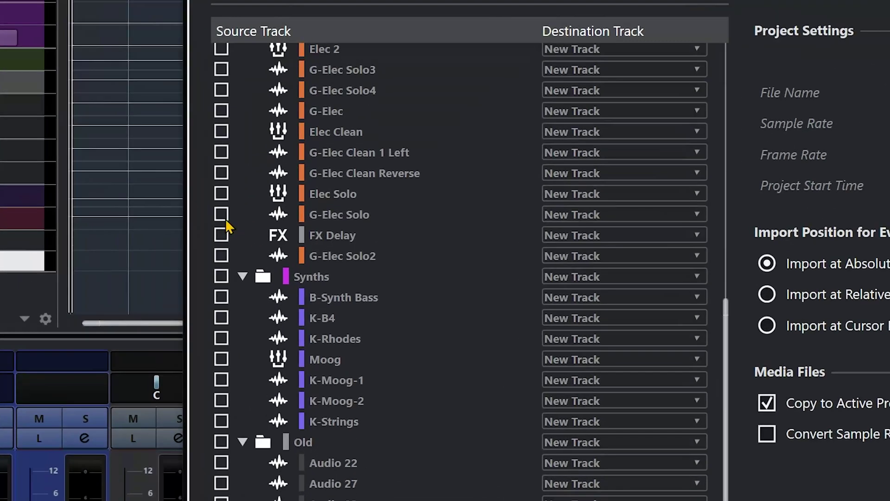
click(284, 236)
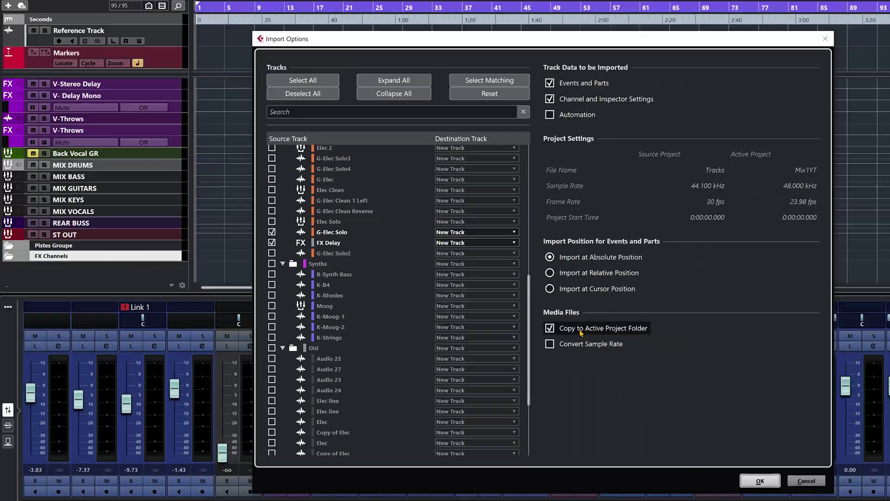
click(839, 446)
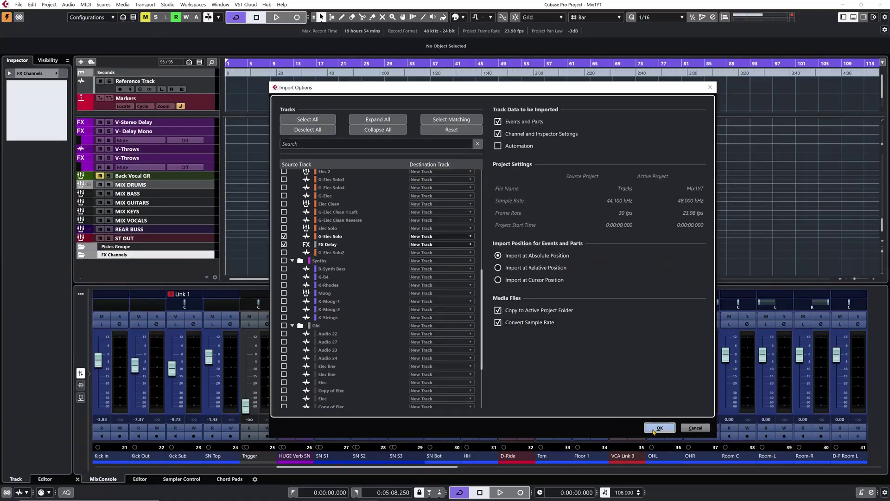
click(659, 428)
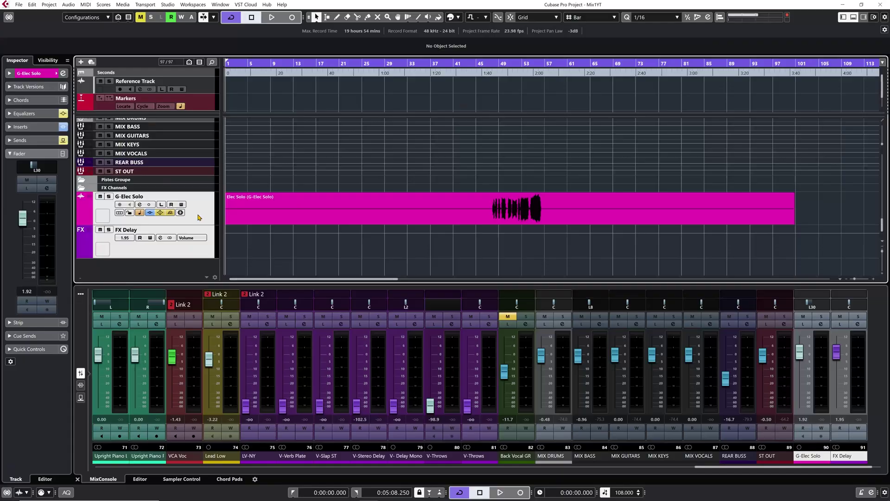
Inspect the insert plug-ins on the imported G-Elec Solo and FX Delay tracks, opening and closing each plug-in window
click(208, 213)
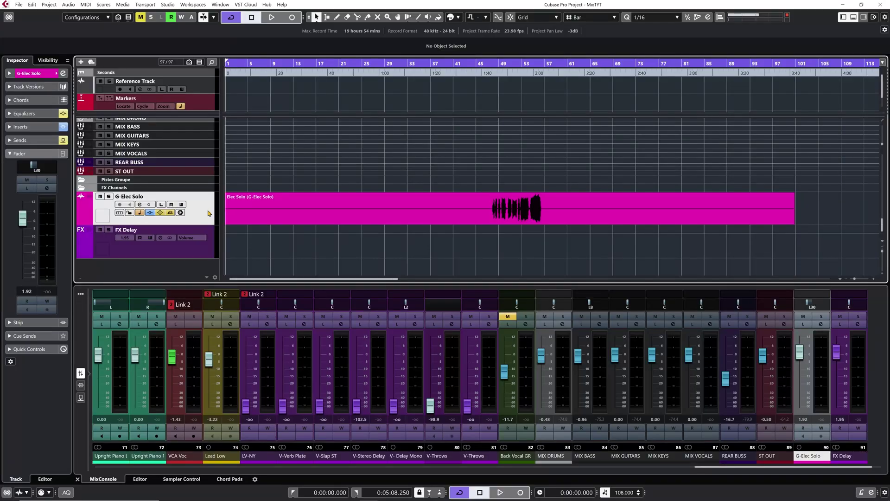
click(23, 127)
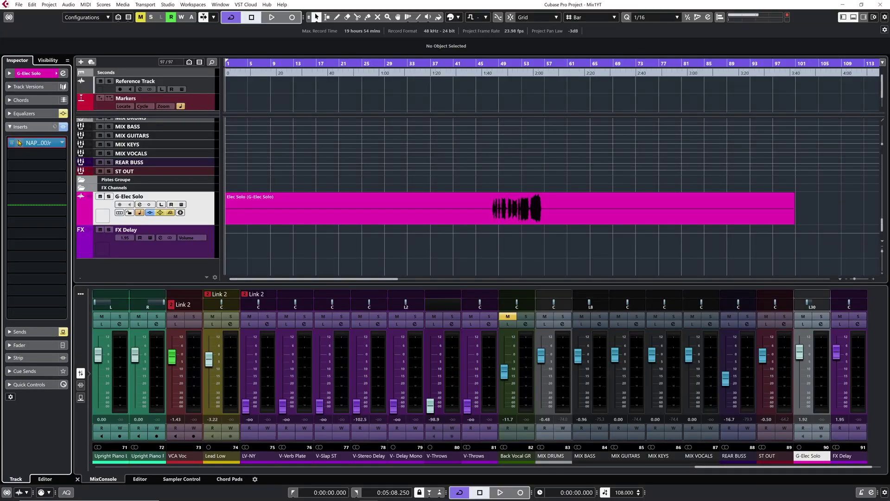
click(19, 143)
click(19, 142)
click(155, 256)
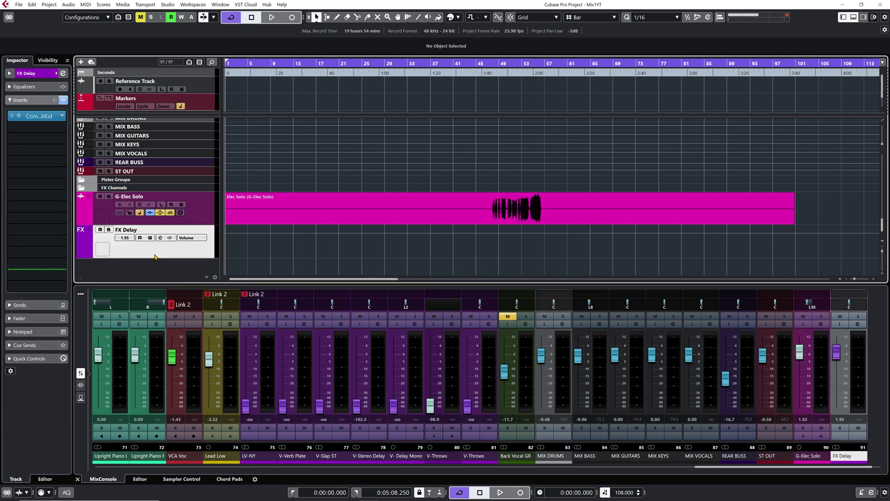
click(20, 116)
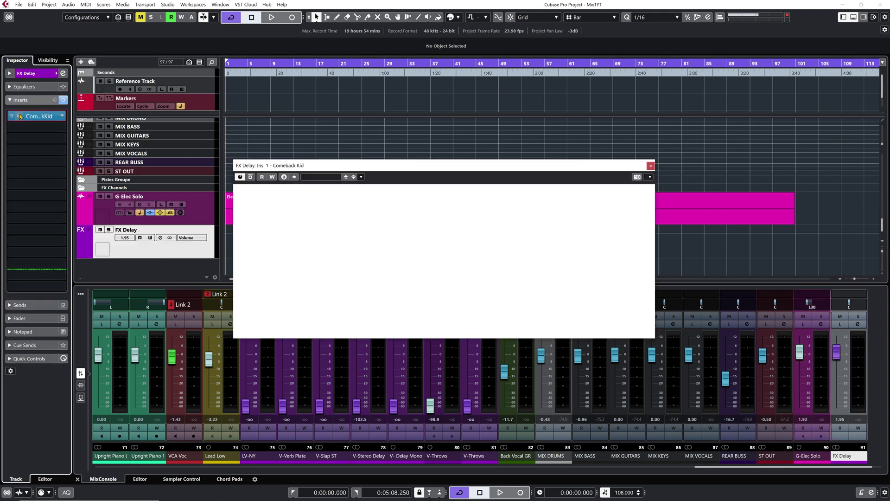
click(19, 116)
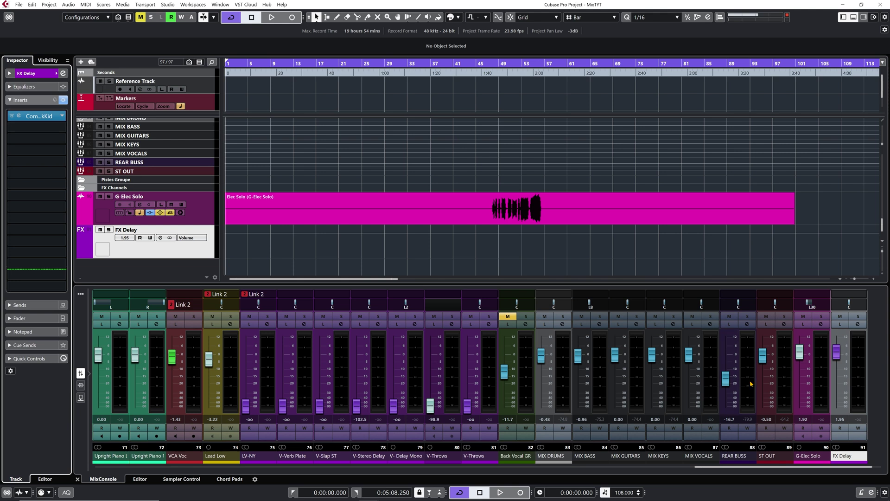